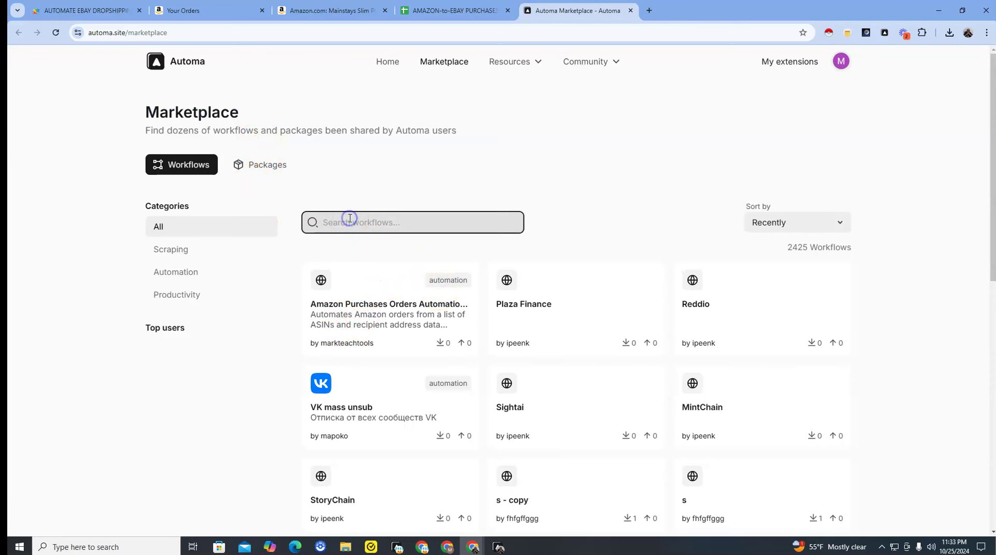
Step: Search the marketplace workflows for "amazon purchases" and open the Amazon Purchases Orders Automation workflow
{"action": "type", "text": "amazon purchases"}
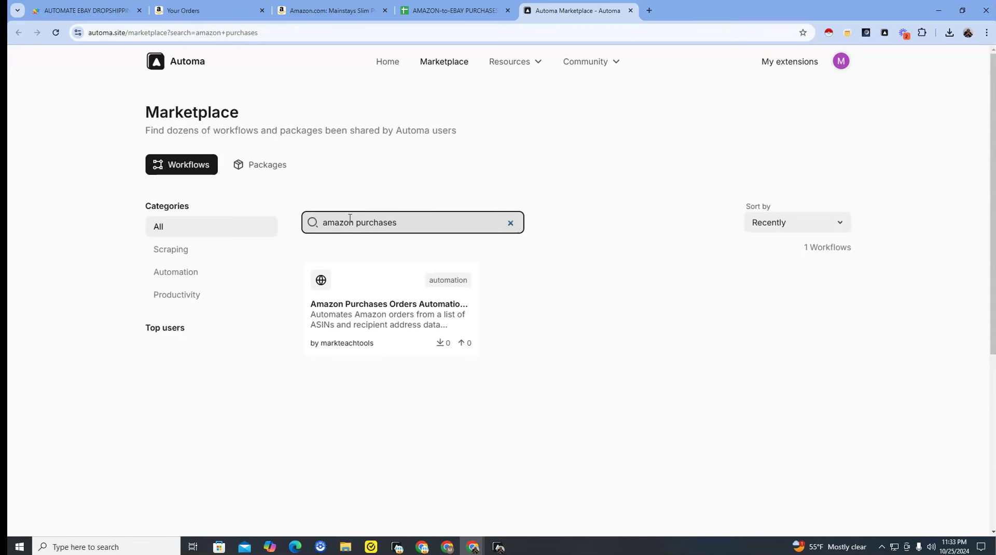
{"action": "left_click", "coordinate": [365, 299]}
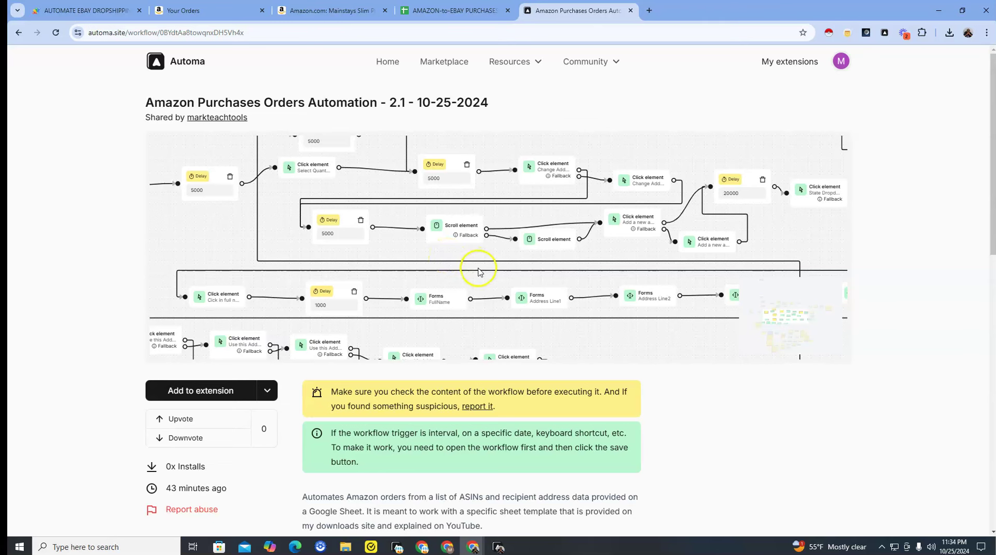
Step: Review the workflow's block diagram, description and template links on its marketplace page
{"action": "scroll", "coordinate": [480, 270], "scroll_direction": "up", "scroll_amount": 1}
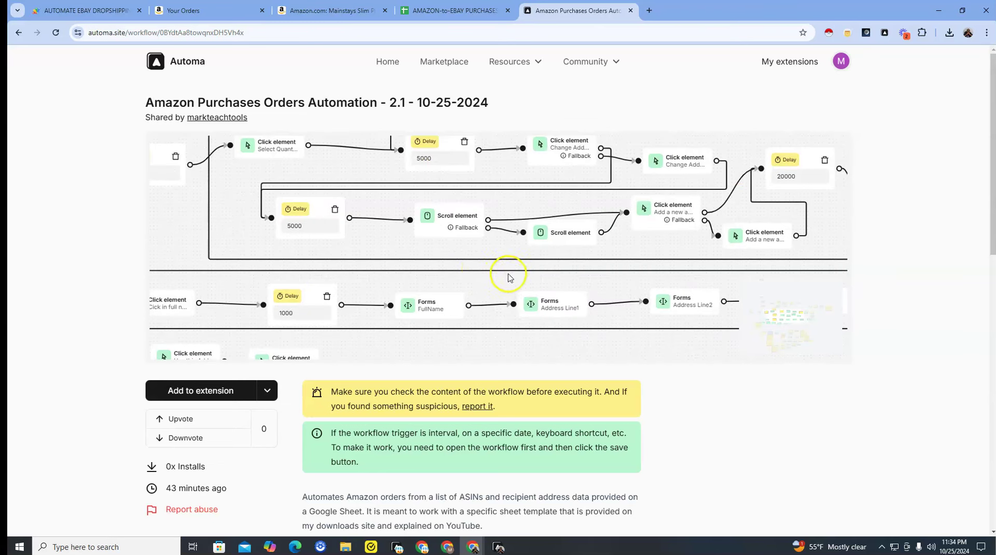
{"action": "scroll", "coordinate": [498, 272], "scroll_direction": "up", "scroll_amount": 1}
{"action": "scroll", "coordinate": [704, 428], "scroll_direction": "down", "scroll_amount": 3}
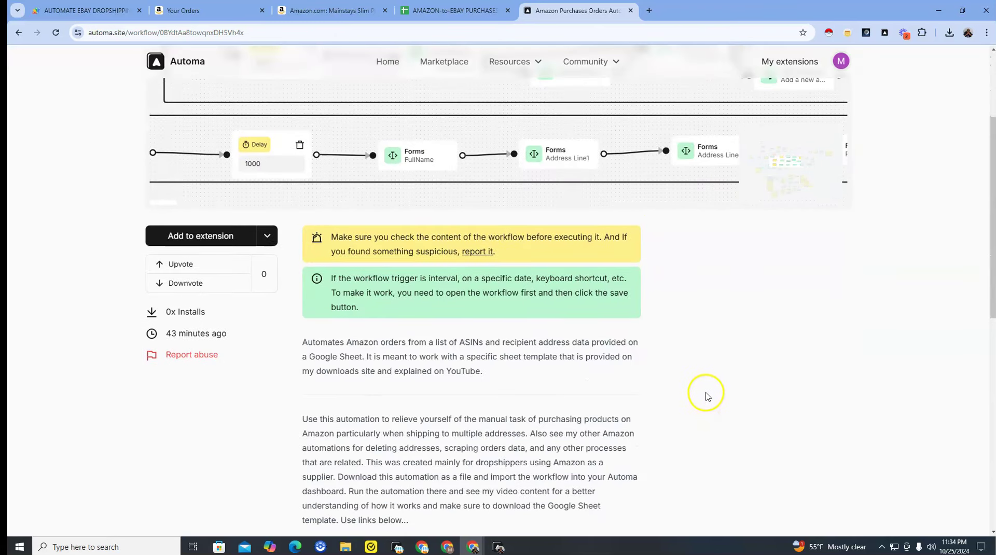
{"action": "scroll", "coordinate": [709, 397], "scroll_direction": "down", "scroll_amount": 1}
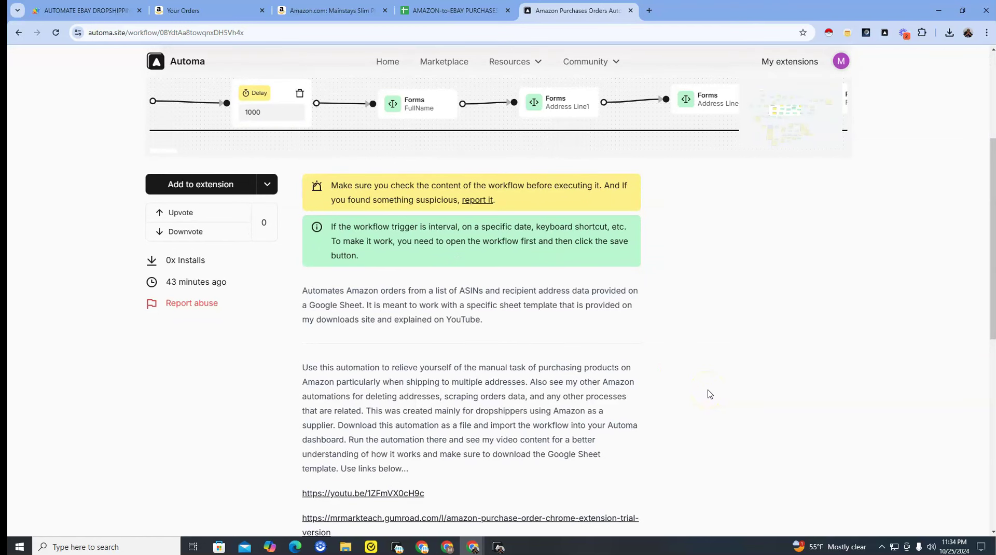
{"action": "scroll", "coordinate": [696, 386], "scroll_direction": "down", "scroll_amount": 3}
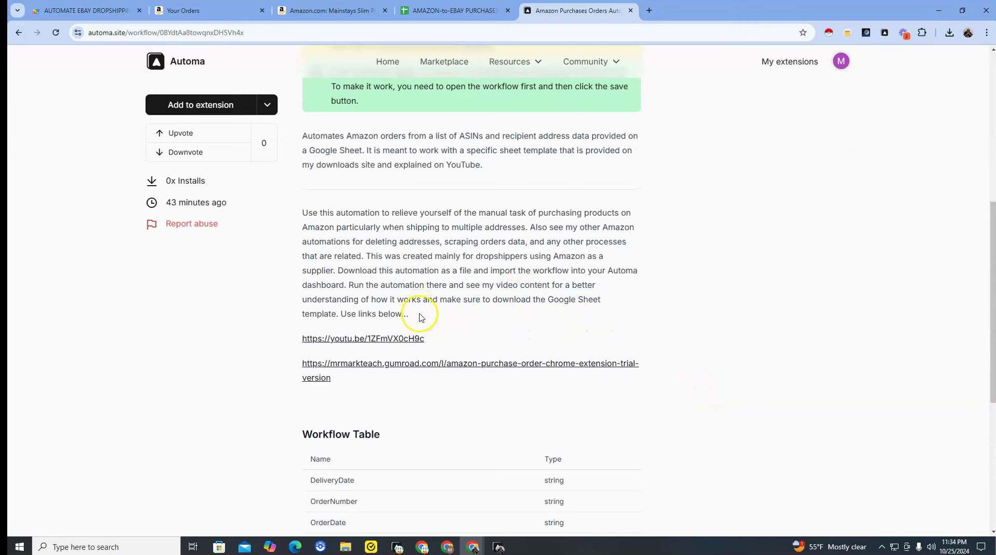
{"action": "scroll", "coordinate": [444, 291], "scroll_direction": "up", "scroll_amount": 3}
{"action": "scroll", "coordinate": [413, 382], "scroll_direction": "down", "scroll_amount": 2}
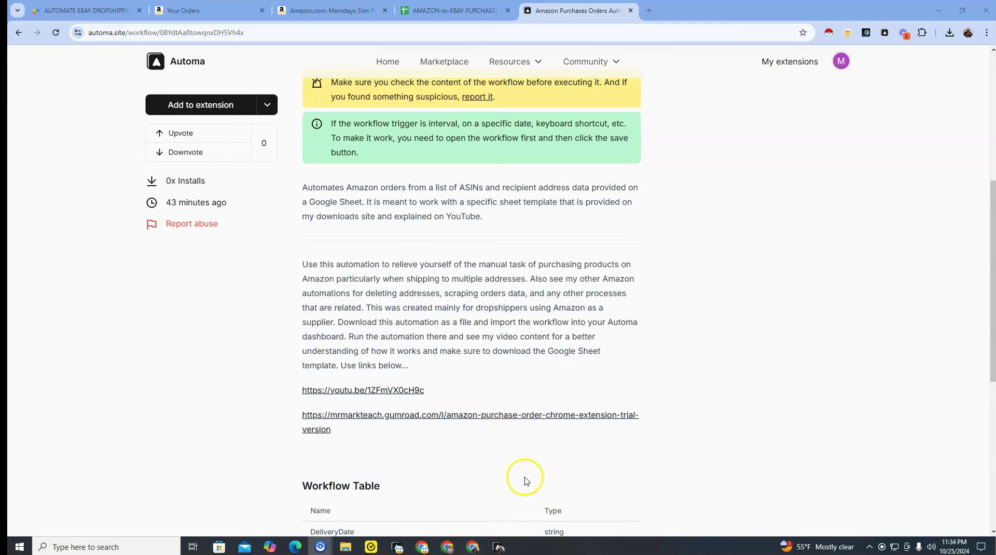
{"action": "scroll", "coordinate": [358, 273], "scroll_direction": "up", "scroll_amount": 3}
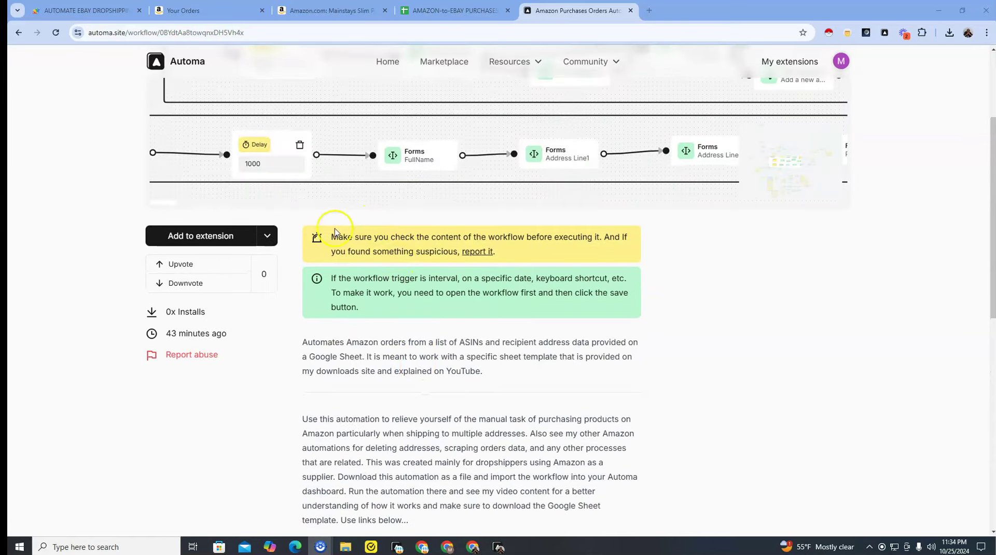
Step: Download the workflow file and import "Amazon Purchases Orders Automation - 2.1 - 10-25-2024 (2).json" into the Automa dashboard
{"action": "left_click", "coordinate": [268, 236]}
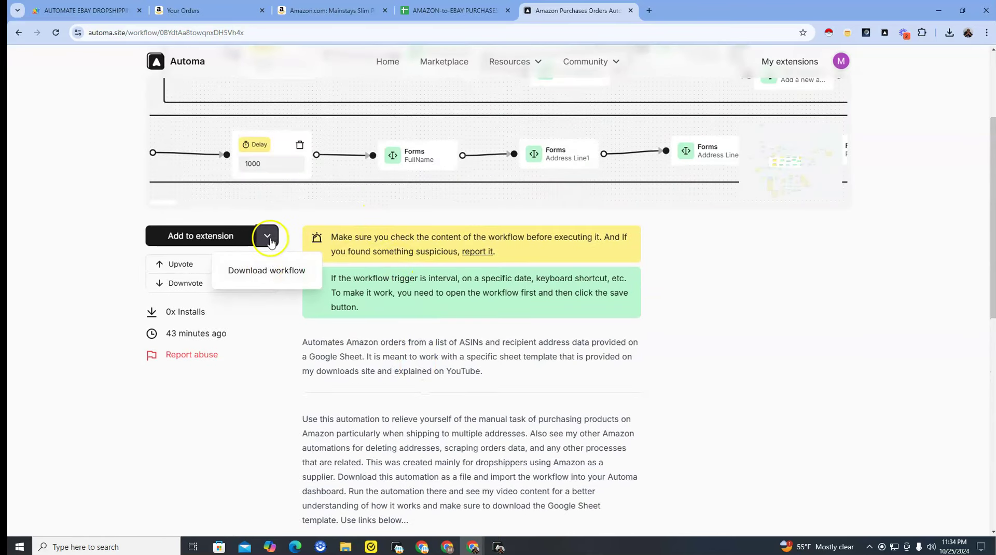
{"action": "left_click", "coordinate": [265, 270]}
{"action": "left_click", "coordinate": [498, 546]}
{"action": "left_click", "coordinate": [249, 92]}
{"action": "left_click", "coordinate": [251, 129]}
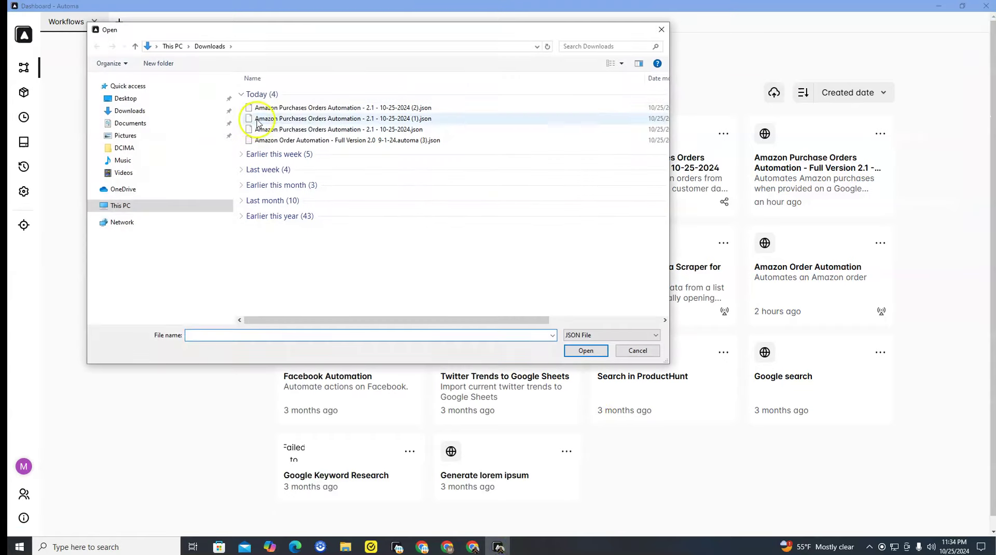
{"action": "left_click", "coordinate": [299, 107]}
{"action": "left_click", "coordinate": [585, 351]}
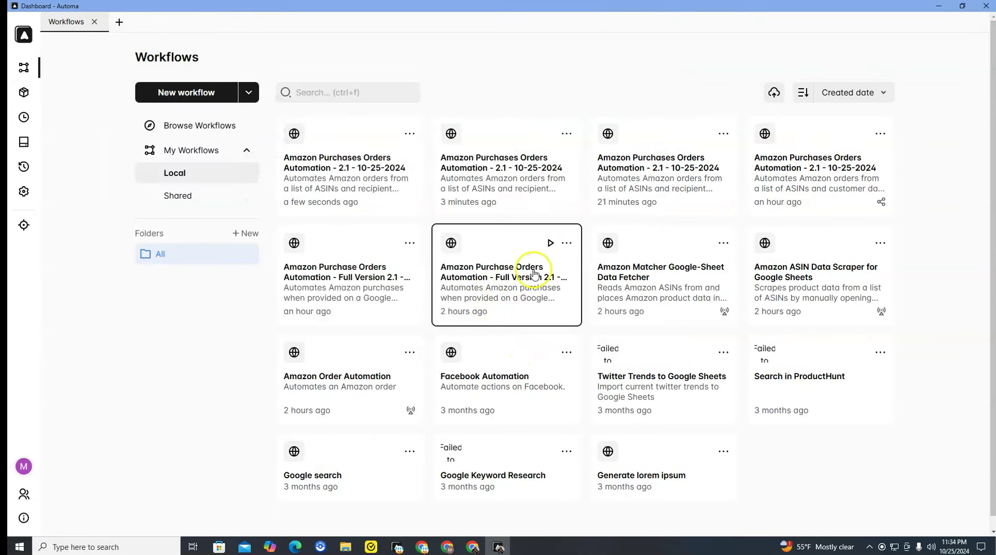
Step: Open the newly imported Amazon Purchases Orders Automation - 2.1 workflow in the editor at its Trigger block
{"action": "left_click", "coordinate": [358, 176]}
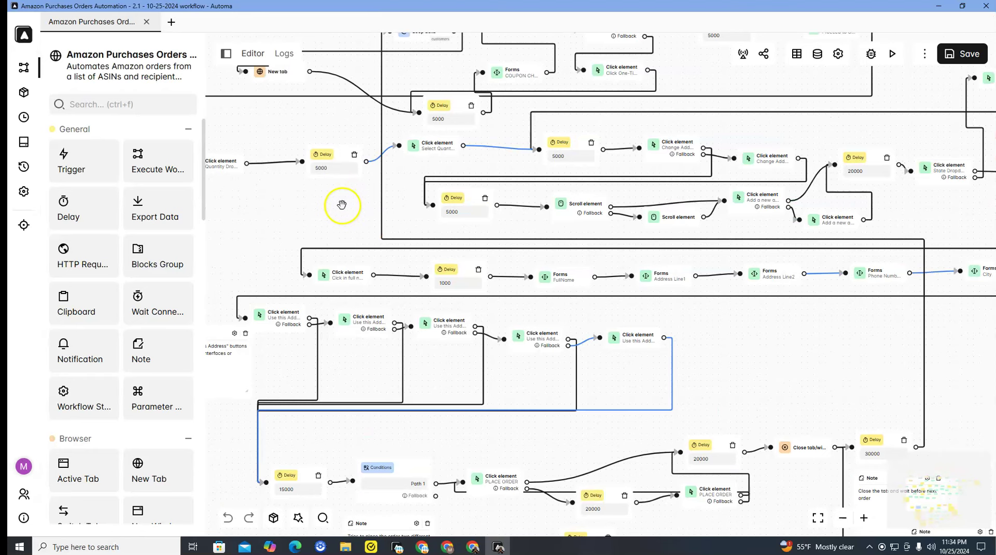
{"action": "left_click_drag", "start_coordinate": [289, 138], "coordinate": [383, 265]}
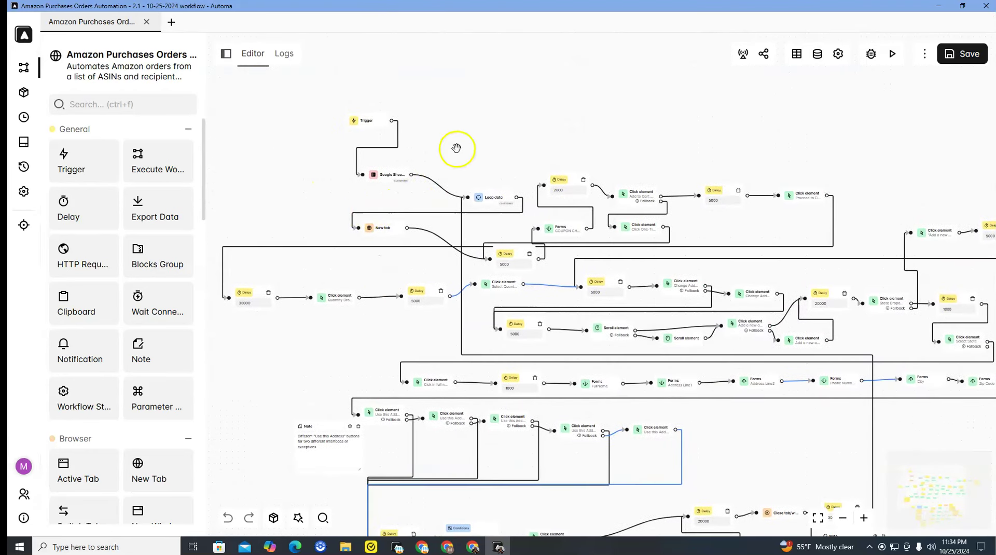
{"action": "scroll", "coordinate": [455, 151], "scroll_direction": "up", "scroll_amount": 1}
{"action": "scroll", "coordinate": [456, 151], "scroll_direction": "up", "scroll_amount": 2}
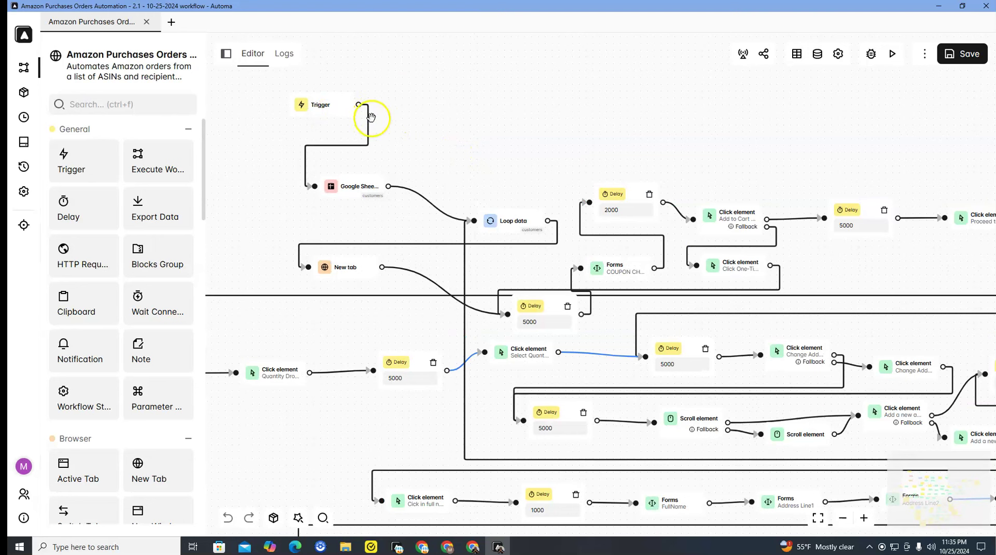
{"action": "left_click", "coordinate": [474, 131]}
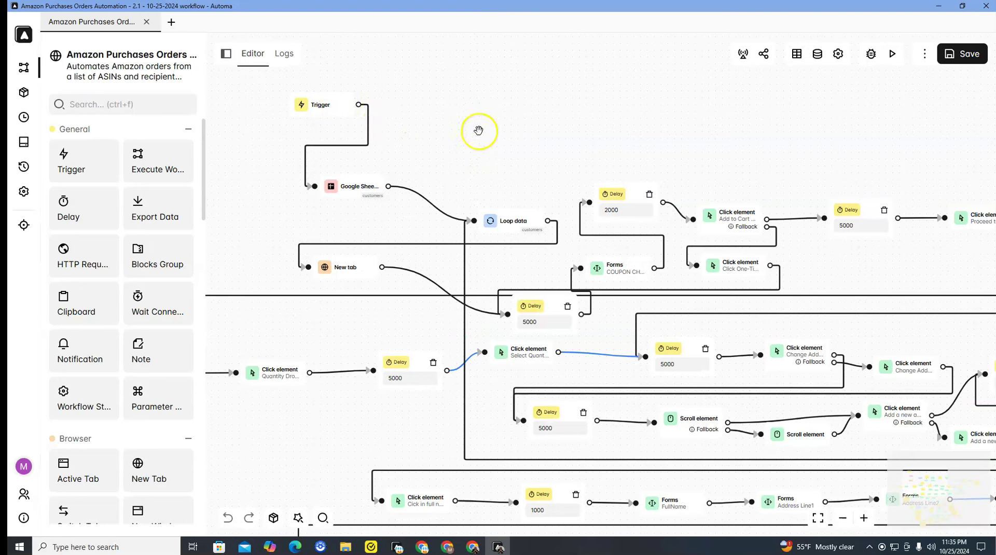
{"action": "left_click", "coordinate": [539, 132]}
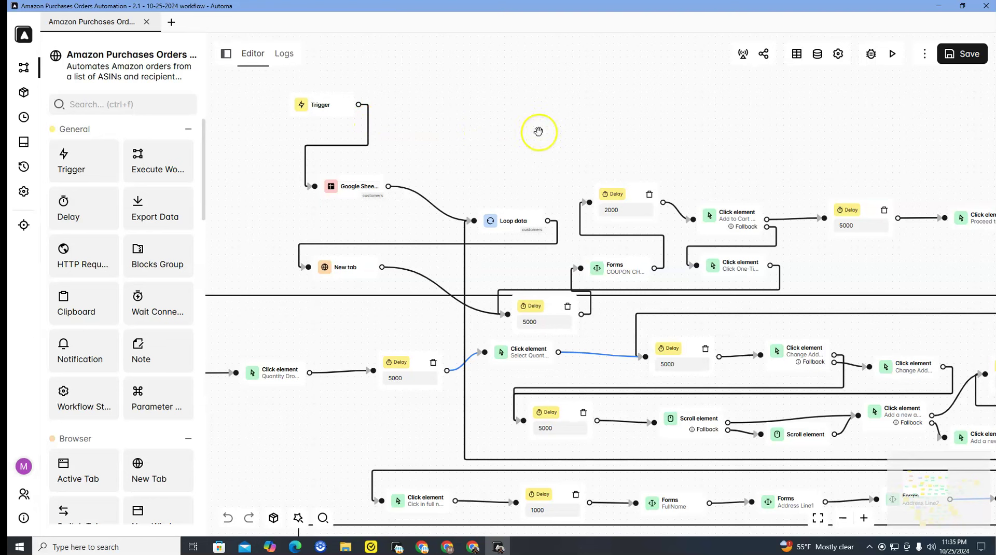
Step: Open the Trigger block's parameters and review the default values for SpreadsheetID, OrdersSheetName and OrdersSheetRange
{"action": "double_click", "coordinate": [321, 118]}
{"action": "left_click", "coordinate": [111, 163]}
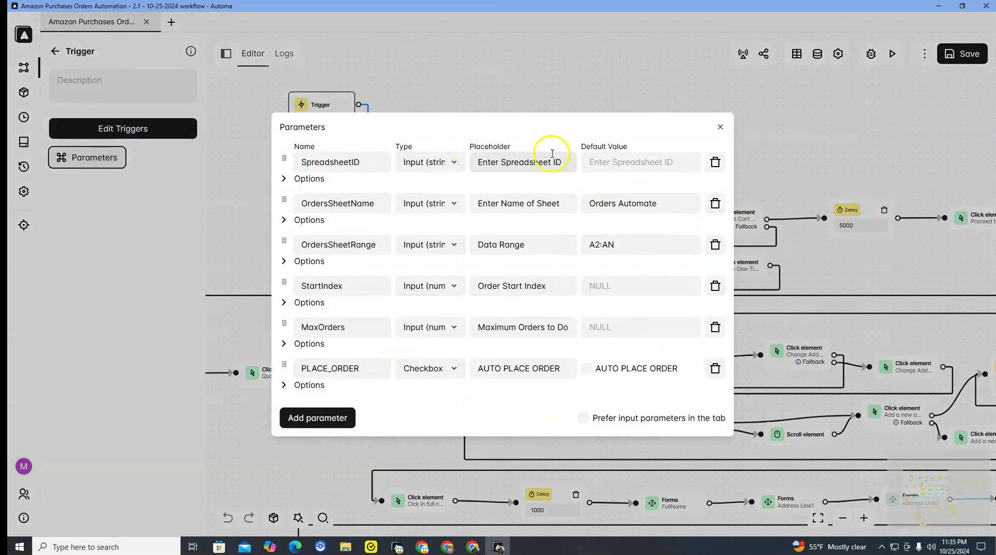
{"action": "left_click", "coordinate": [603, 171]}
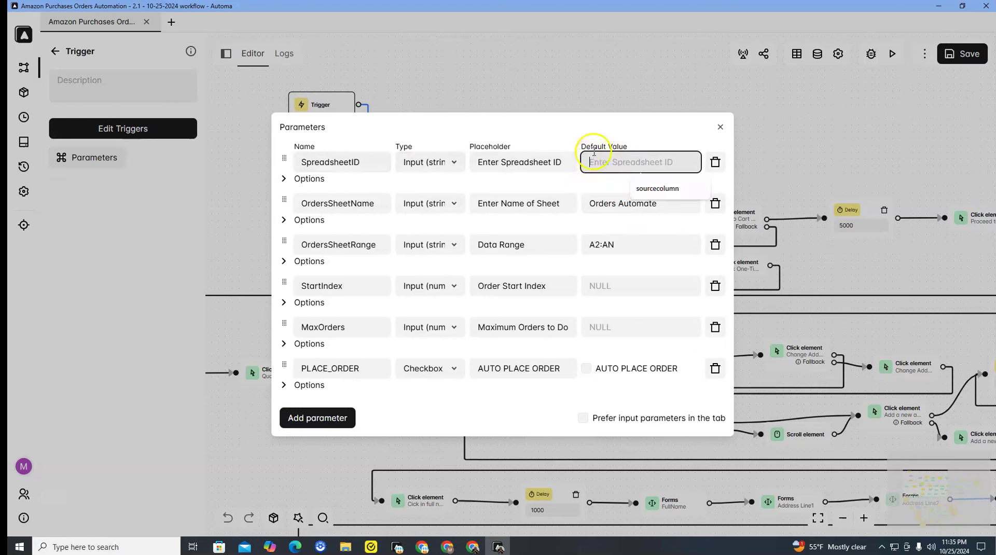
{"action": "left_click_drag", "start_coordinate": [586, 202], "coordinate": [674, 207]}
{"action": "left_click", "coordinate": [621, 244]}
{"action": "left_click_drag", "start_coordinate": [621, 244], "coordinate": [582, 244]}
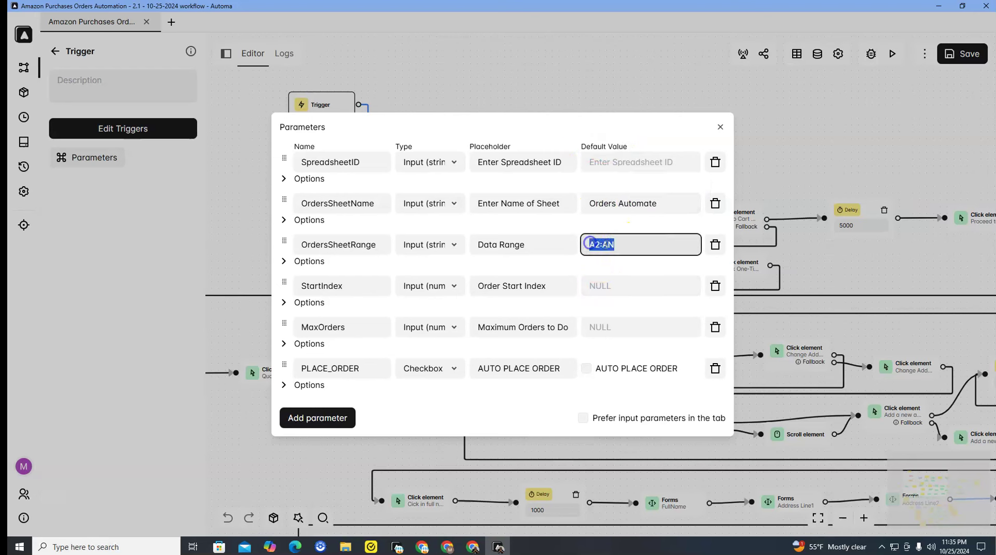
{"action": "left_click", "coordinate": [605, 156]}
Step: Copy the spreadsheet ID from the Google Sheets template's address and paste it into the workflow's SpreadsheetID input parameter
{"action": "mouse_move", "coordinate": [472, 547]}
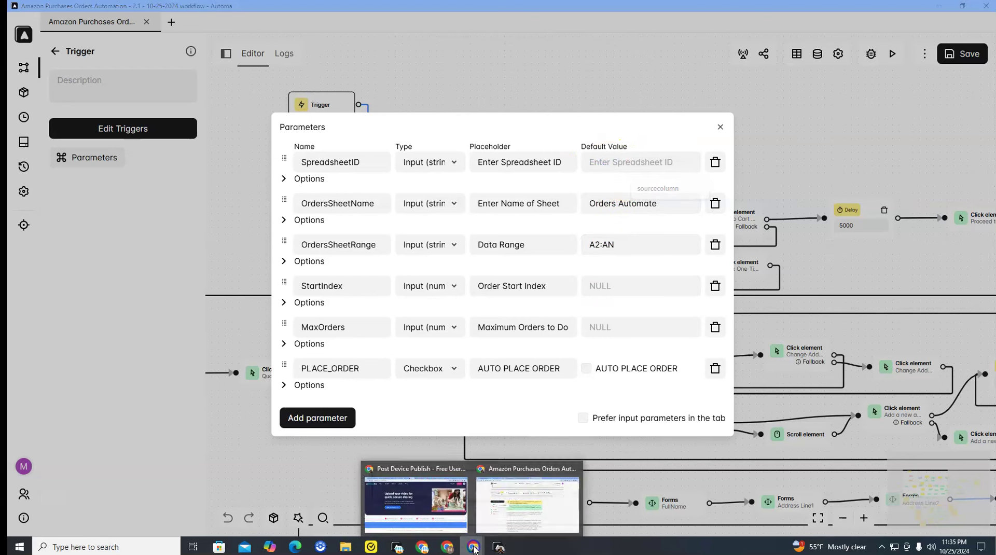
{"action": "left_click", "coordinate": [504, 507]}
{"action": "left_click", "coordinate": [451, 11]}
{"action": "left_click_drag", "start_coordinate": [197, 33], "coordinate": [377, 30]}
{"action": "key", "text": "ctrl+c"}
{"action": "left_click", "coordinate": [498, 546]}
{"action": "key", "text": "ctrl+v"}
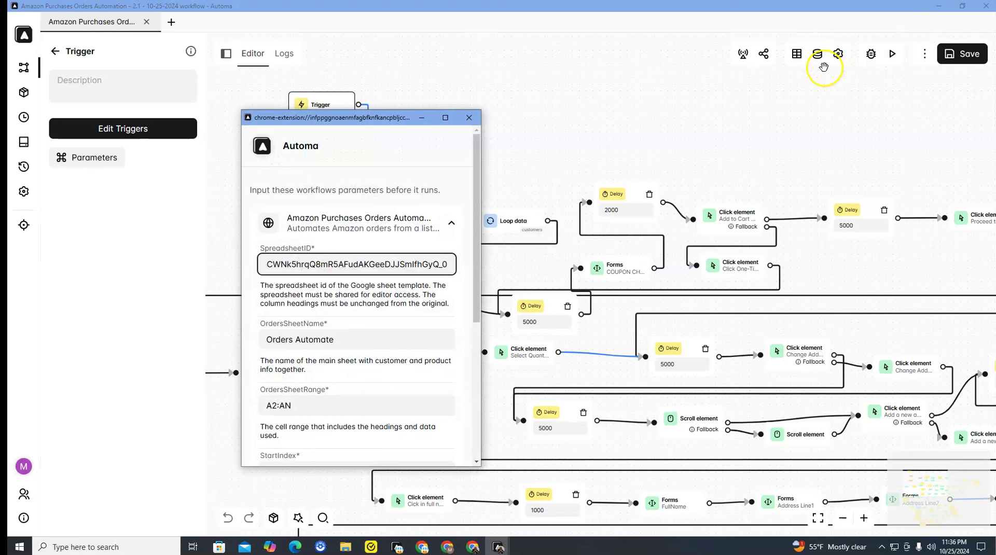
Step: Check the StartIndex parameter against the Index column, heading row and first data row of the Orders Automate sheet
{"action": "left_click_drag", "start_coordinate": [477, 224], "coordinate": [489, 318]}
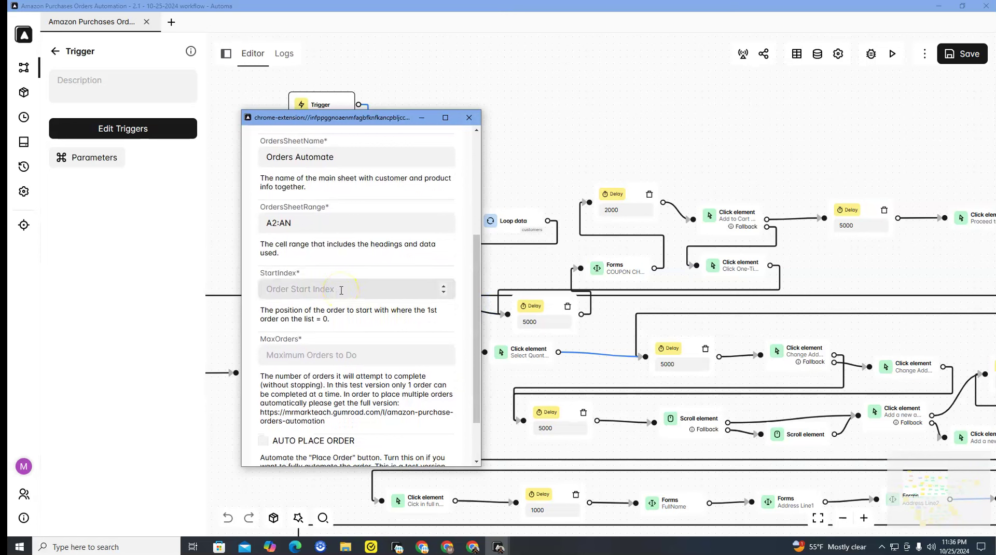
{"action": "left_click", "coordinate": [473, 546]}
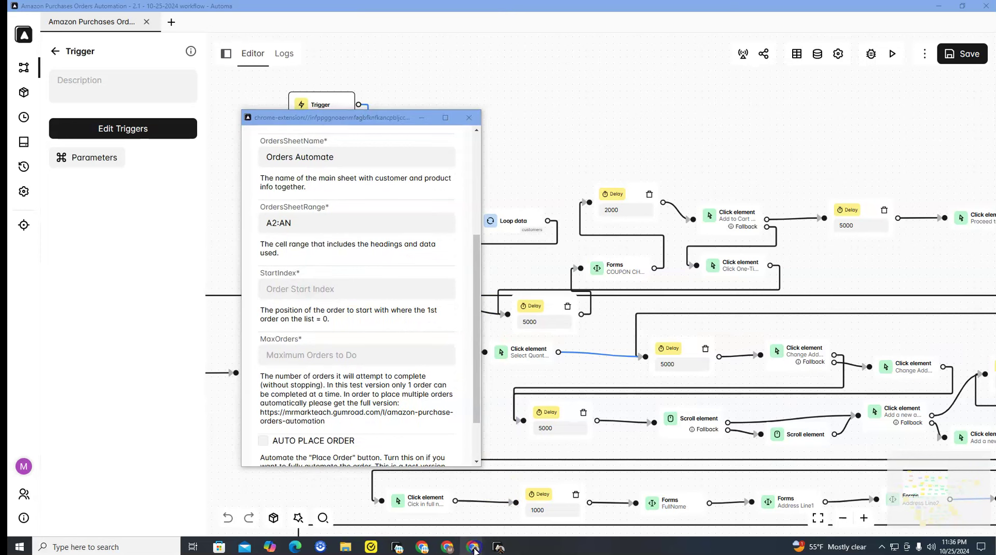
{"action": "left_click", "coordinate": [527, 502]}
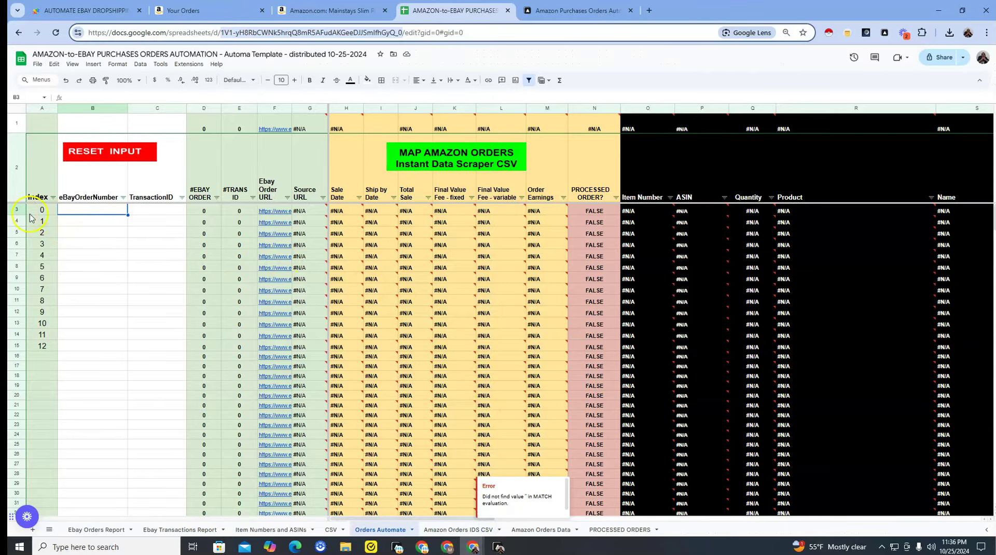
{"action": "left_click_drag", "start_coordinate": [16, 213], "coordinate": [87, 415]}
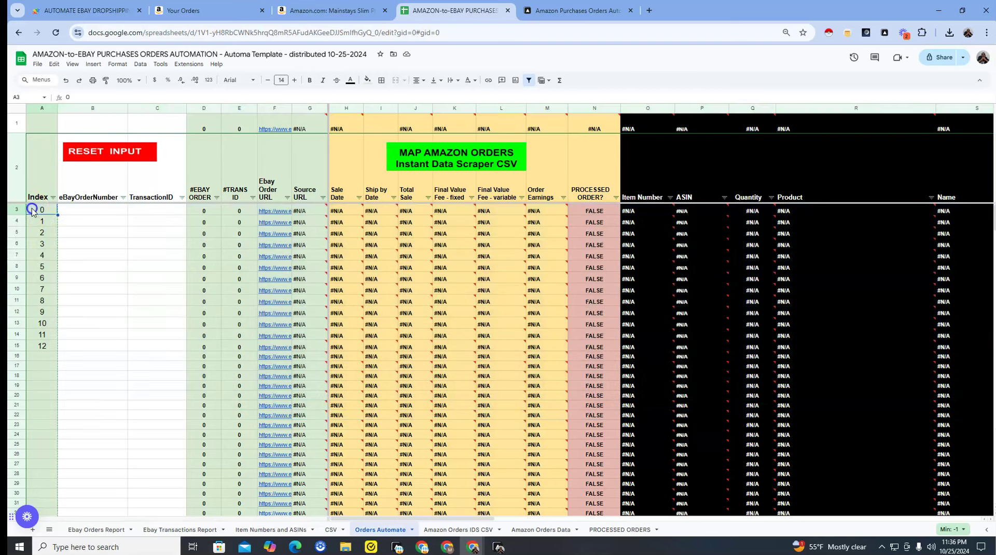
{"action": "left_click", "coordinate": [41, 211]}
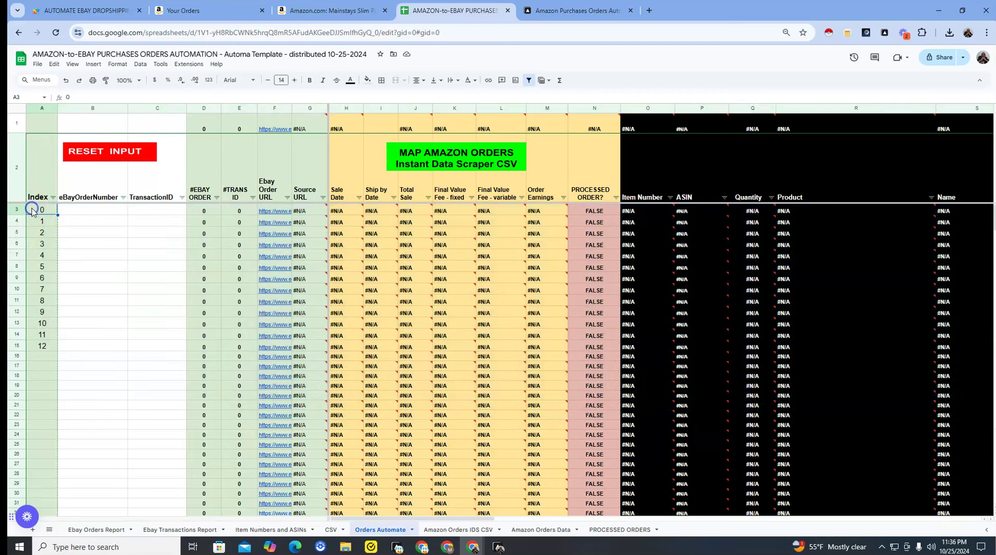
{"action": "left_click", "coordinate": [31, 216]}
{"action": "left_click", "coordinate": [19, 177]}
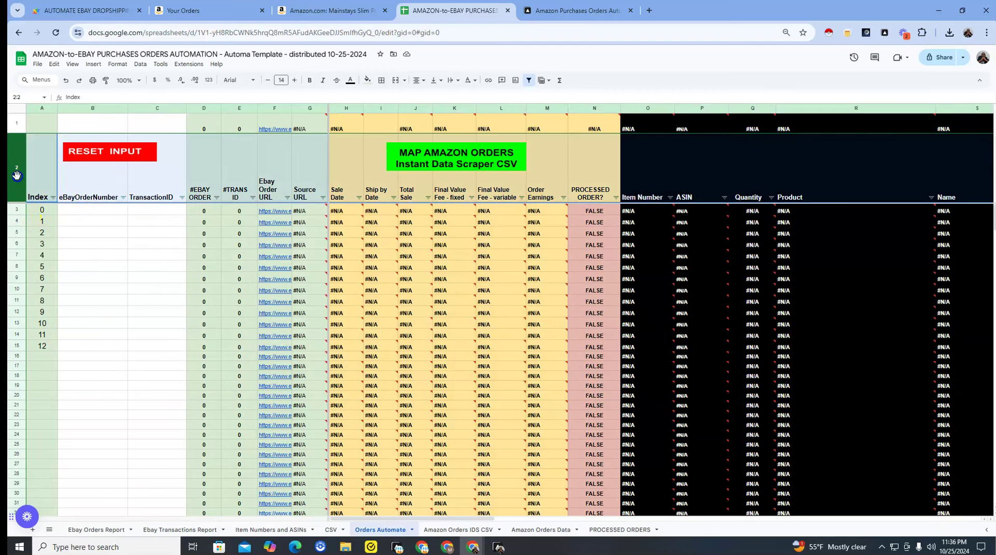
{"action": "left_click", "coordinate": [17, 175]}
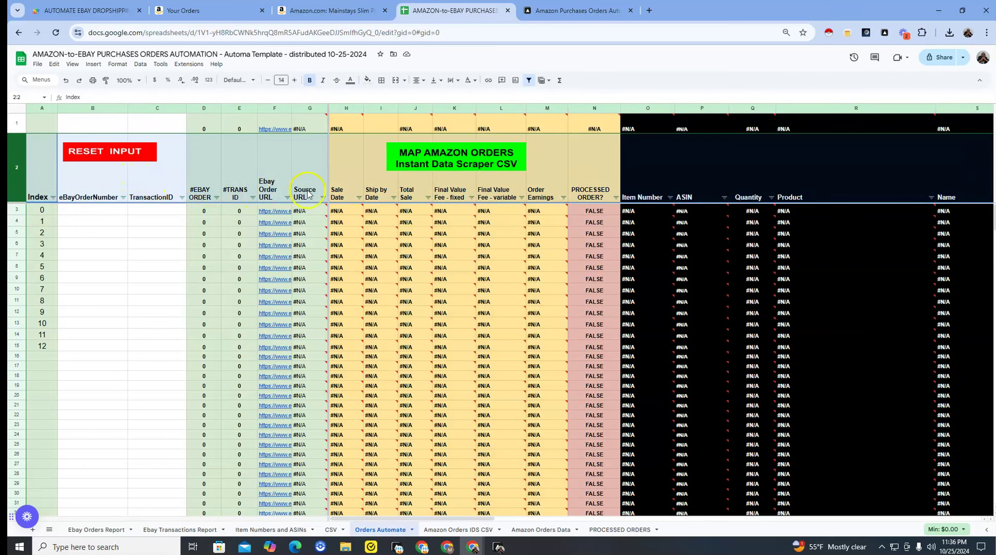
{"action": "left_click", "coordinate": [16, 210]}
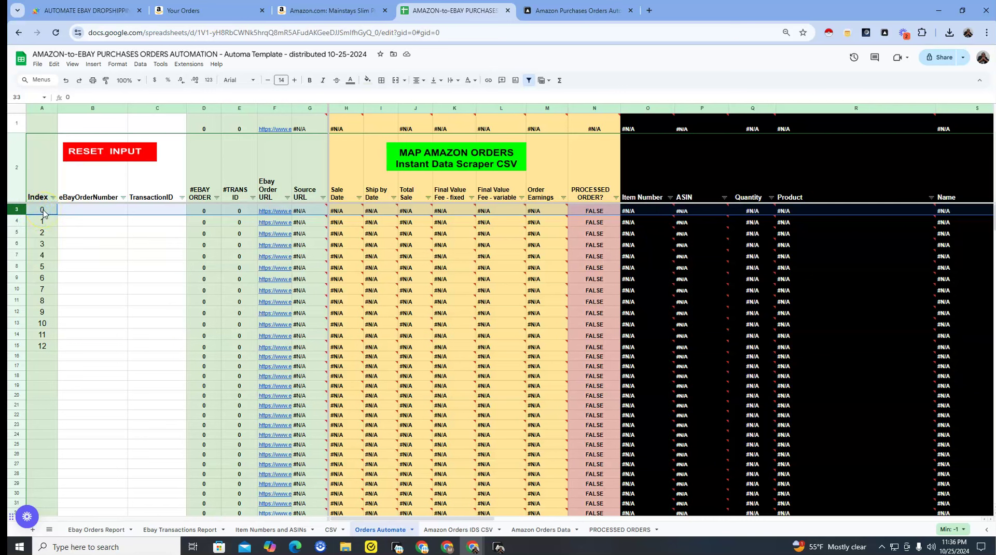
Step: Extend the Index numbering in column A of the Orders Automate sheet from 11 downwards, past index 26
{"action": "left_click_drag", "start_coordinate": [42, 335], "coordinate": [55, 436]}
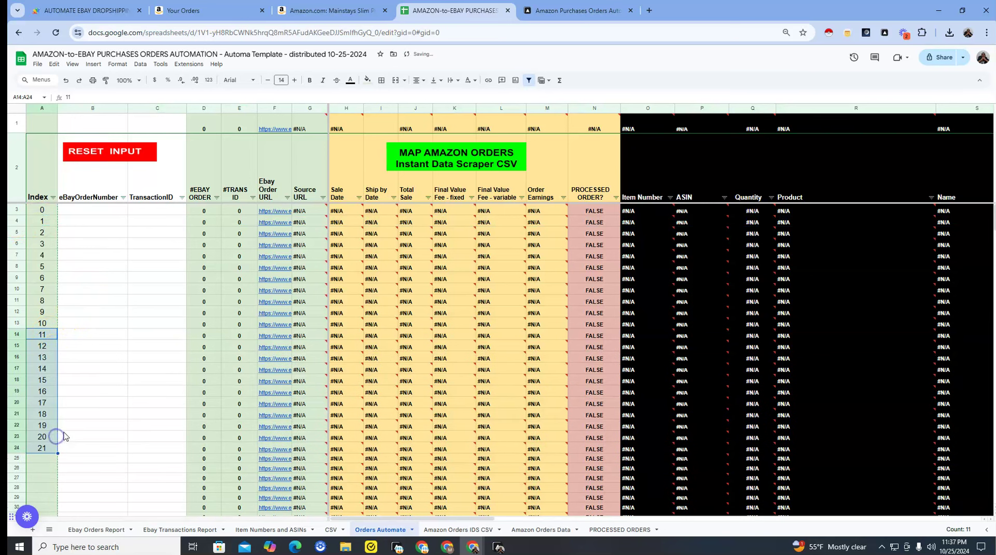
{"action": "scroll", "coordinate": [78, 423], "scroll_direction": "down", "scroll_amount": 3}
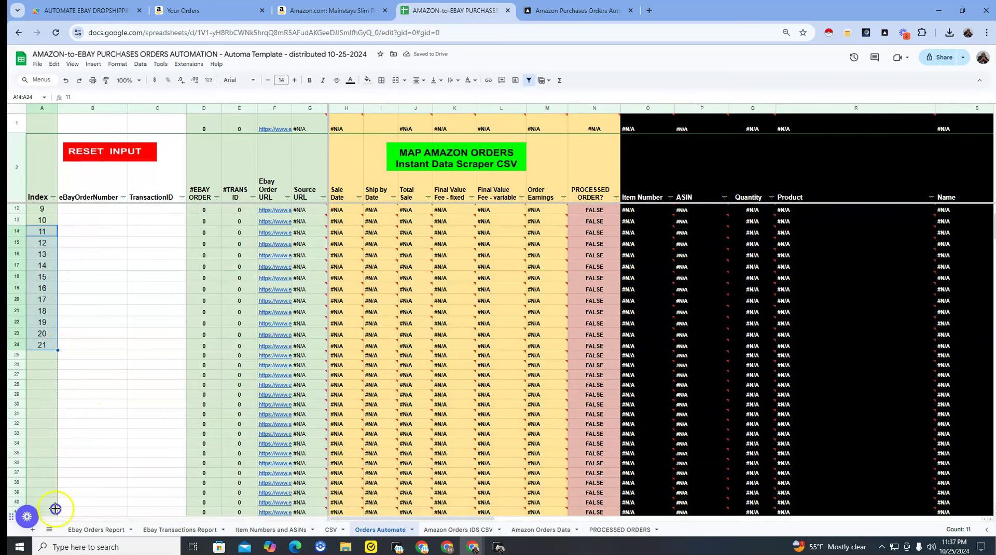
{"action": "scroll", "coordinate": [59, 348], "scroll_direction": "down", "scroll_amount": 7}
{"action": "scroll", "coordinate": [42, 312], "scroll_direction": "up", "scroll_amount": 12}
Step: Check order positions 0 and 6 in the Index column, and read the MaxOrders note in the workflow's run parameters
{"action": "left_click", "coordinate": [42, 210]}
{"action": "left_click", "coordinate": [42, 278]}
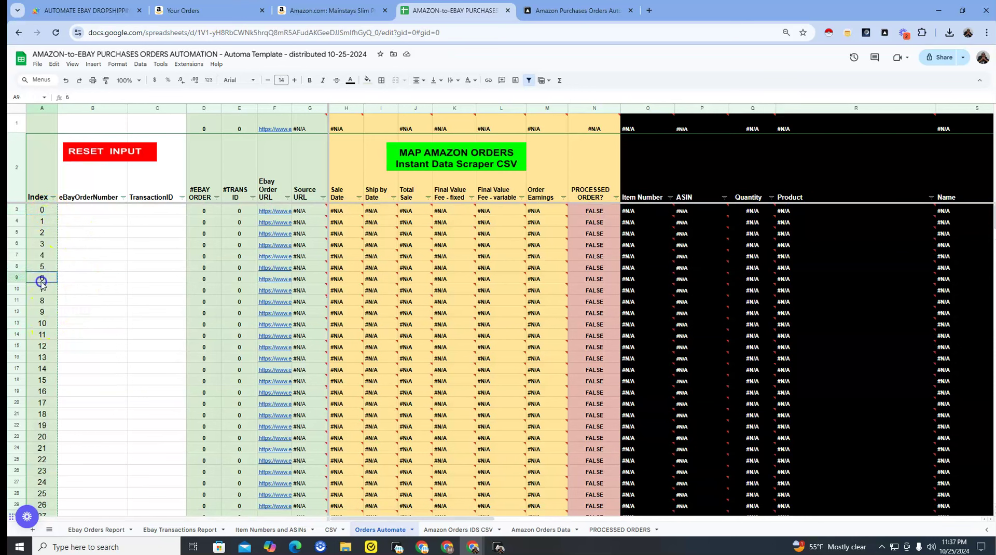
{"action": "left_click", "coordinate": [79, 211]}
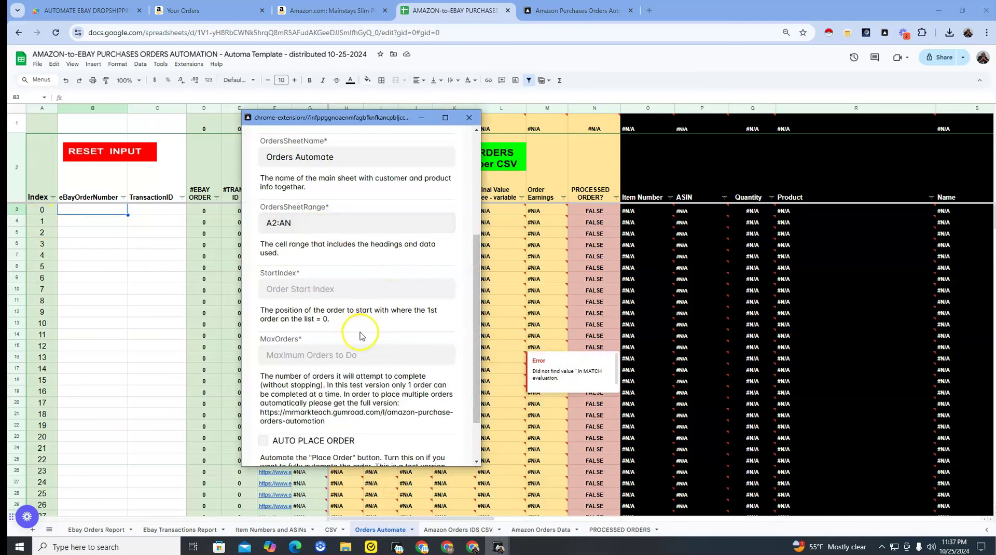
{"action": "scroll", "coordinate": [369, 316], "scroll_direction": "down", "scroll_amount": 1}
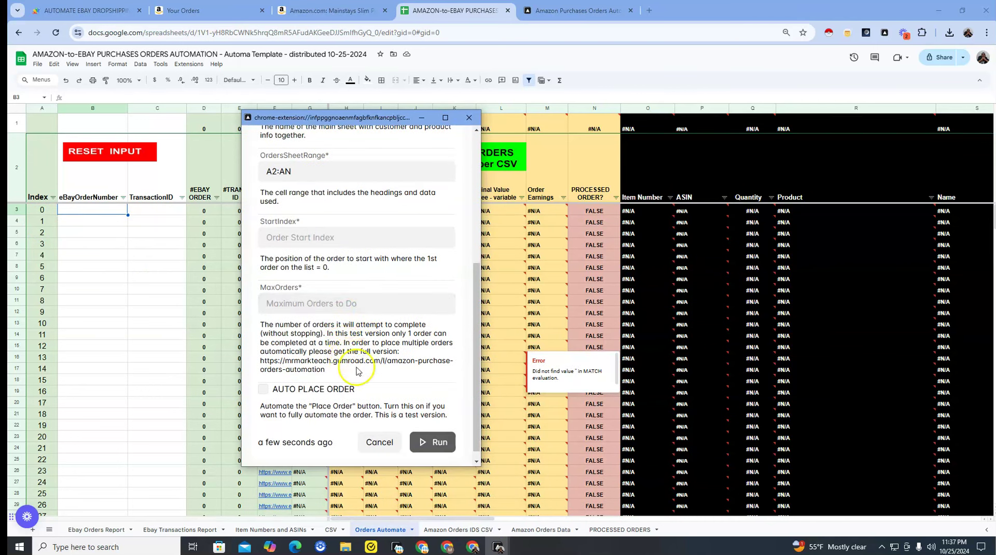
{"action": "left_click_drag", "start_coordinate": [326, 371], "coordinate": [259, 328]}
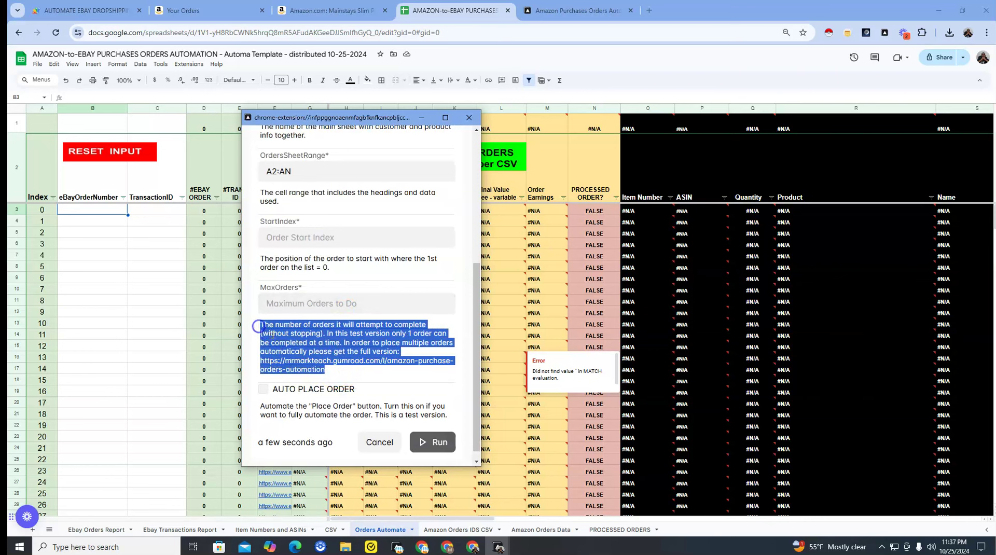
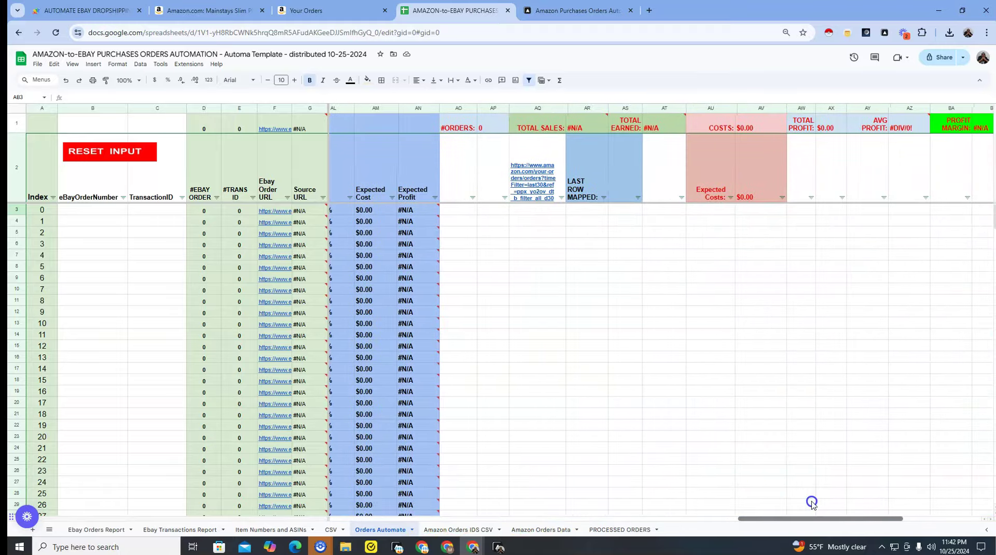
Step: Enter 2 as the LAST ROW MAPPED value in cell AS2 of the Orders Automate sheet
{"action": "left_click", "coordinate": [623, 192]}
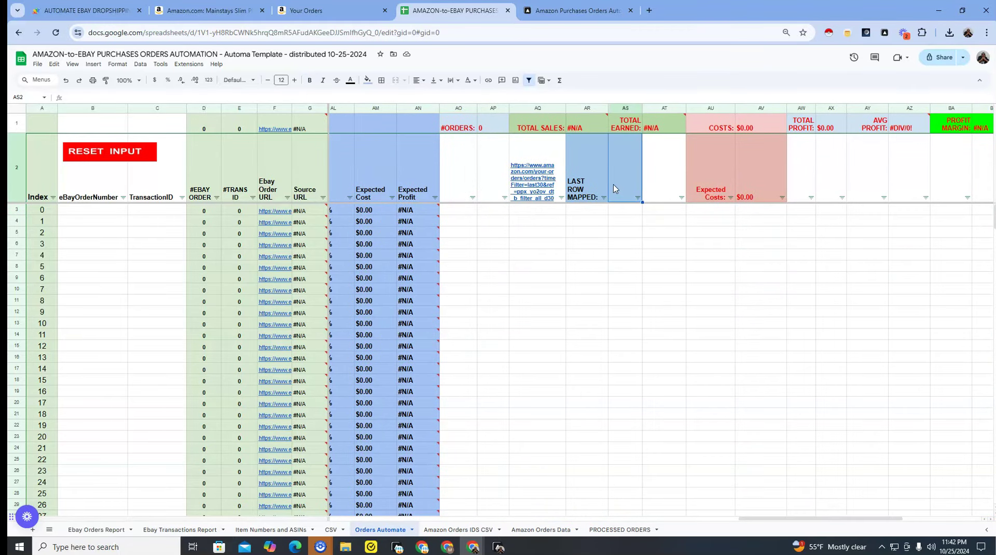
{"action": "type", "text": "2"}
{"action": "left_click", "coordinate": [630, 278]}
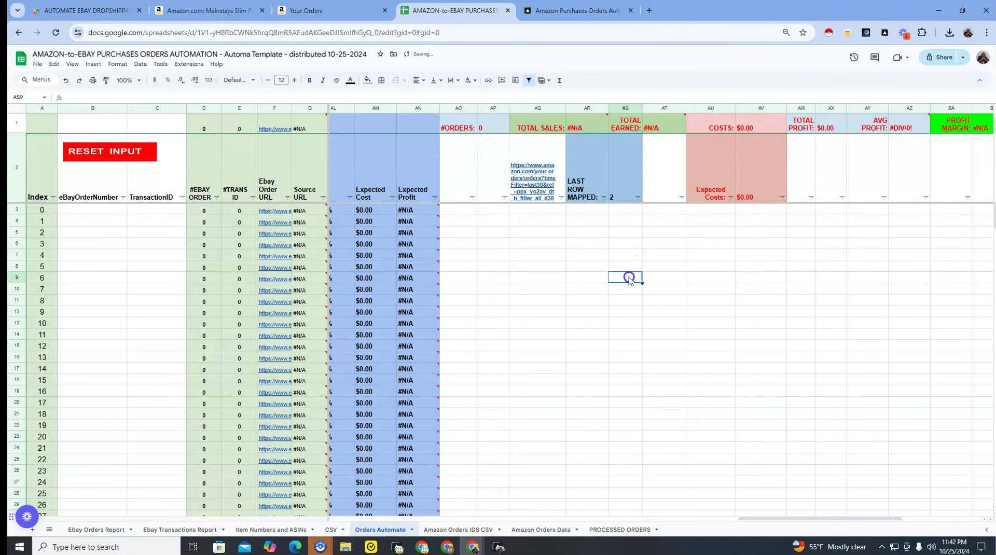
Step: Review the SupplierOrderNumber, SupplierOrderDate and SupplierOrderCost columns of the Orders Automate sheet, along with the expected cost and profit columns
{"action": "left_click_drag", "start_coordinate": [745, 518], "coordinate": [563, 512]}
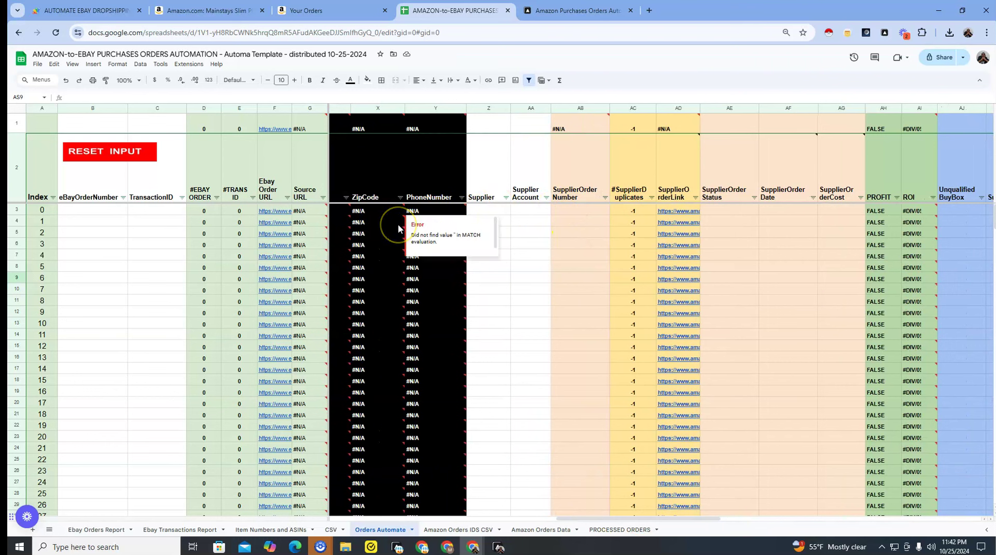
{"action": "left_click_drag", "start_coordinate": [582, 214], "coordinate": [571, 310]}
{"action": "left_click", "coordinate": [579, 212]}
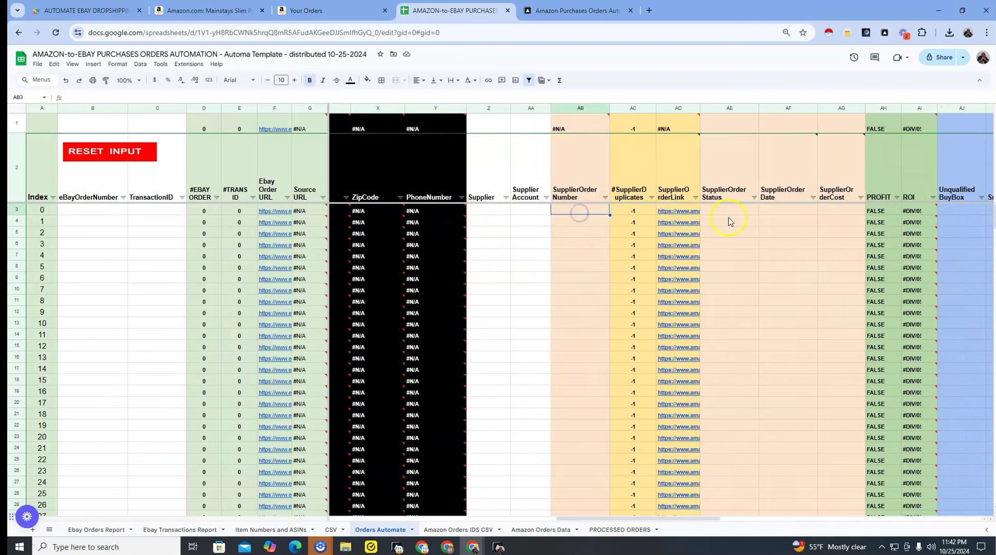
{"action": "left_click", "coordinate": [838, 209]}
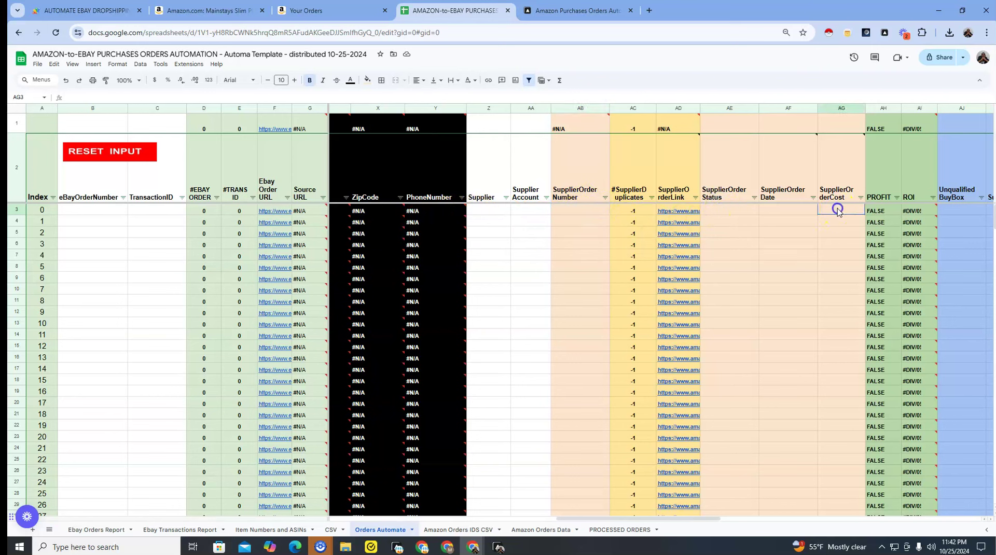
{"action": "left_click", "coordinate": [767, 209]}
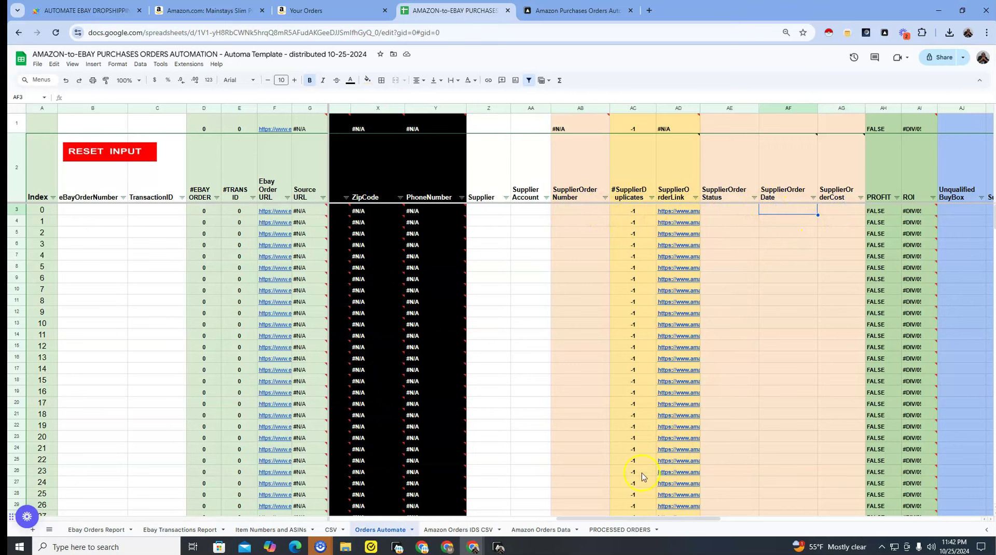
{"action": "left_click_drag", "start_coordinate": [584, 517], "coordinate": [706, 508]}
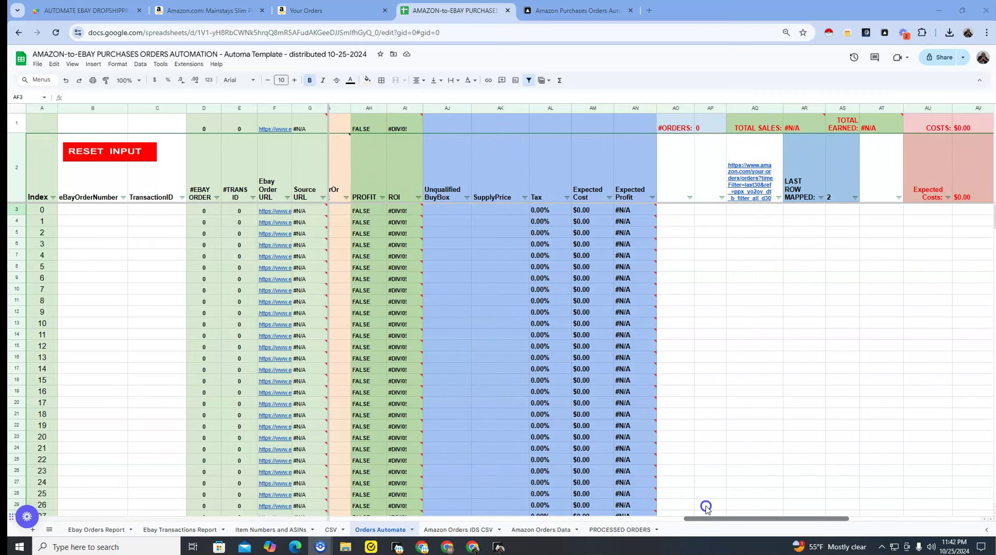
{"action": "mouse_move", "coordinate": [705, 508]}
{"action": "left_mouse_down"}
{"action": "mouse_move", "coordinate": [733, 511]}
{"action": "mouse_move", "coordinate": [703, 509]}
{"action": "left_mouse_up"}
Step: Switch to Automa, review the workflow's run parameters from SpreadsheetID to AUTO PLACE ORDER, and dismiss them without running
{"action": "left_click", "coordinate": [498, 547]}
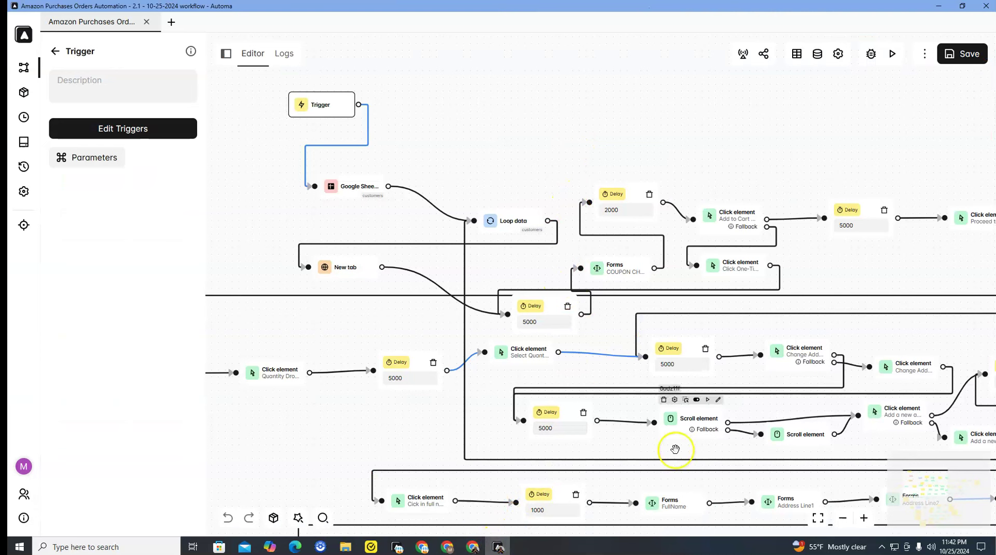
{"action": "left_click", "coordinate": [895, 56]}
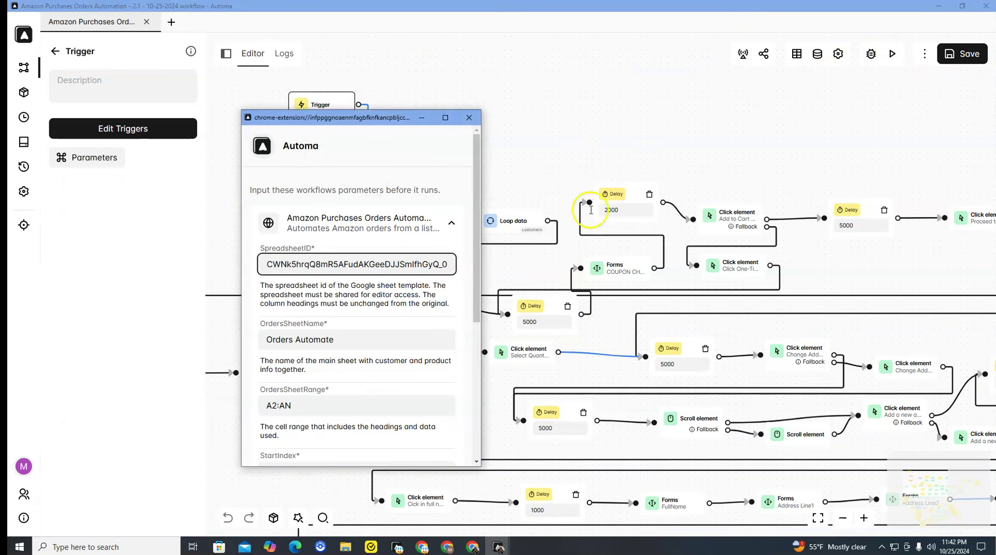
{"action": "left_click_drag", "start_coordinate": [474, 292], "coordinate": [476, 431]}
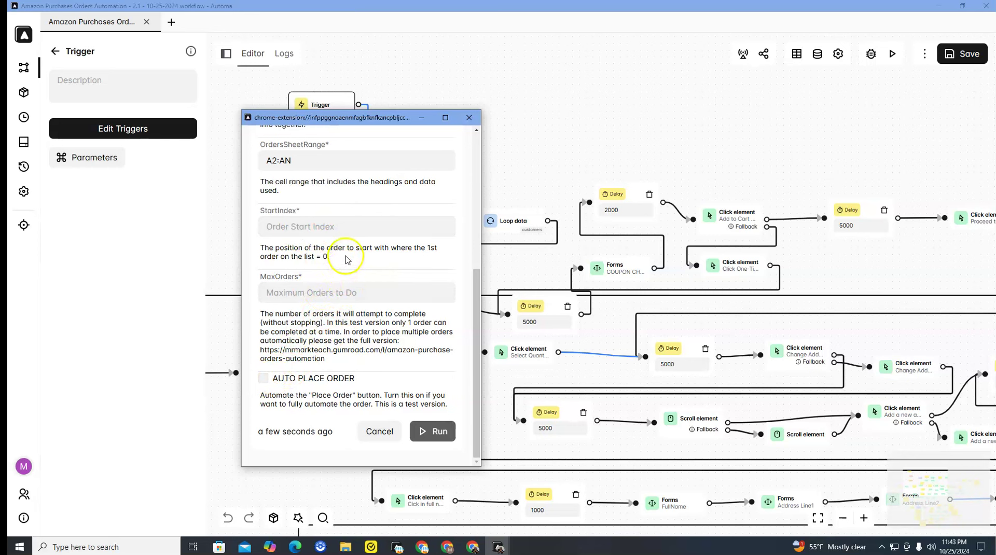
{"action": "left_click", "coordinate": [372, 438]}
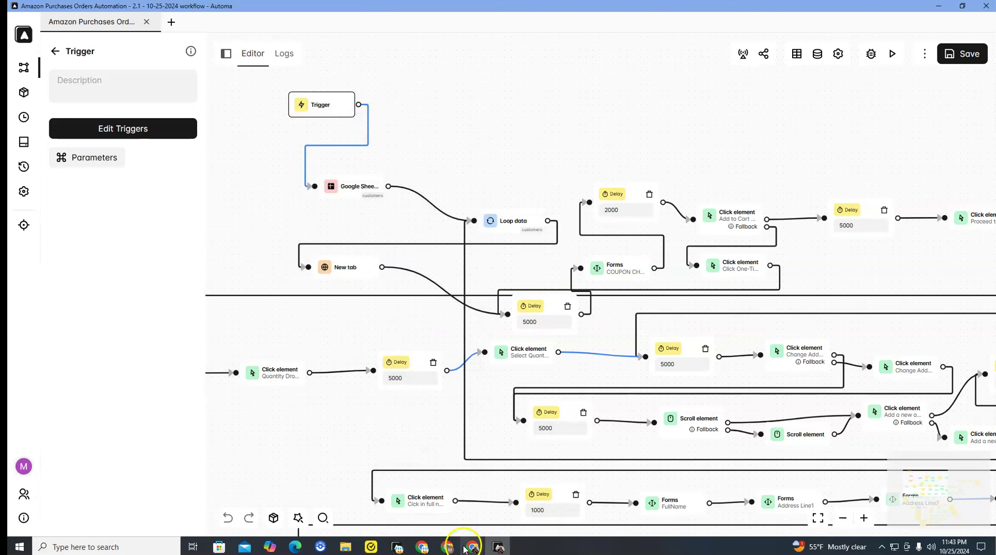
Step: Switch back to the Google Sheets template and examine columns AJ to AN, including the first Unqualified BuyBox and SupplyPrice cells
{"action": "mouse_move", "coordinate": [474, 550]}
{"action": "left_click", "coordinate": [525, 482]}
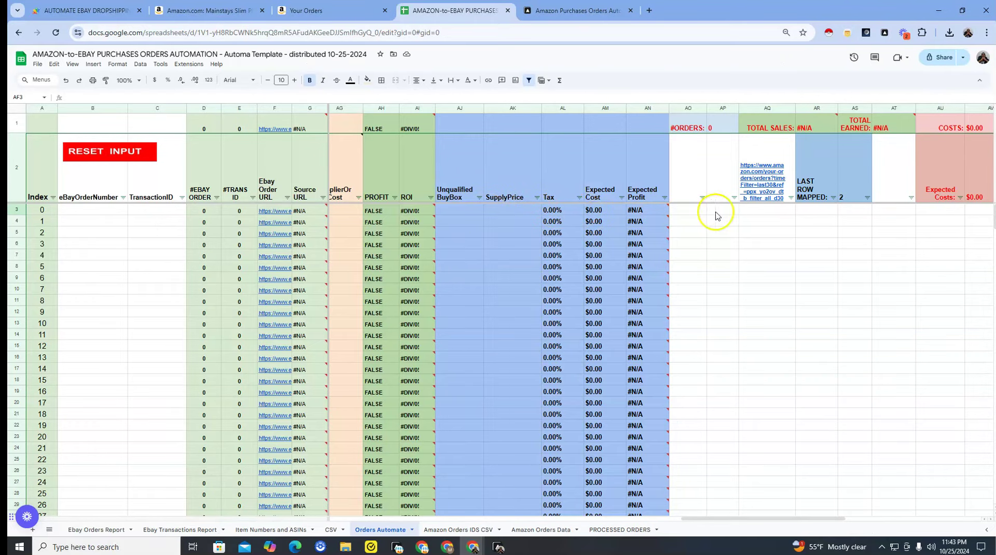
{"action": "left_click", "coordinate": [715, 514]}
{"action": "left_click_drag", "start_coordinate": [705, 522], "coordinate": [683, 520]}
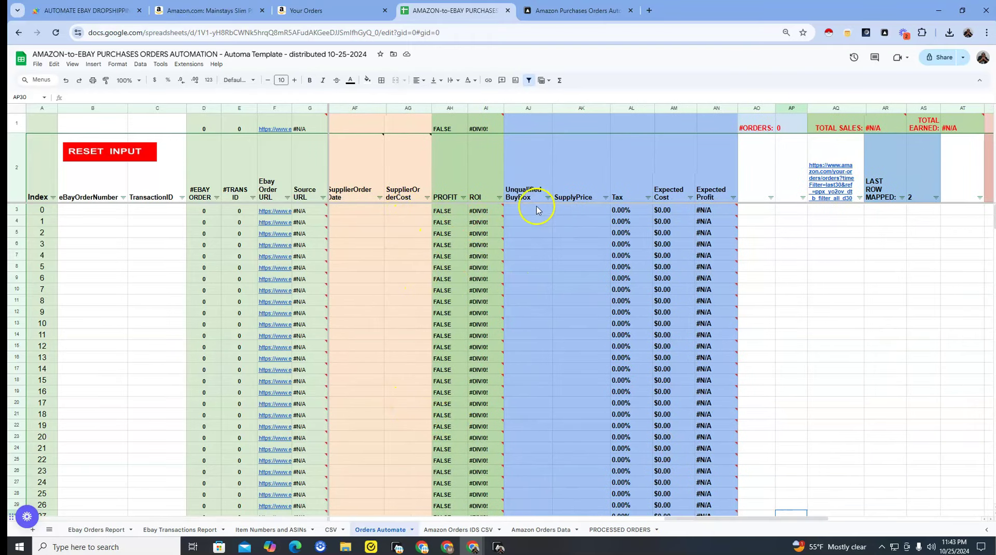
{"action": "left_click_drag", "start_coordinate": [525, 107], "coordinate": [699, 114]}
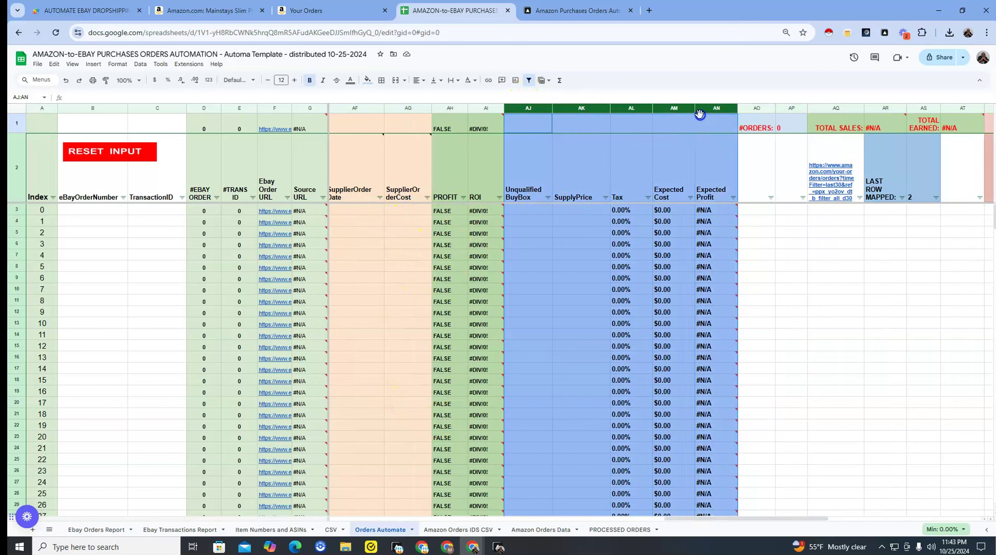
{"action": "left_click", "coordinate": [527, 209]}
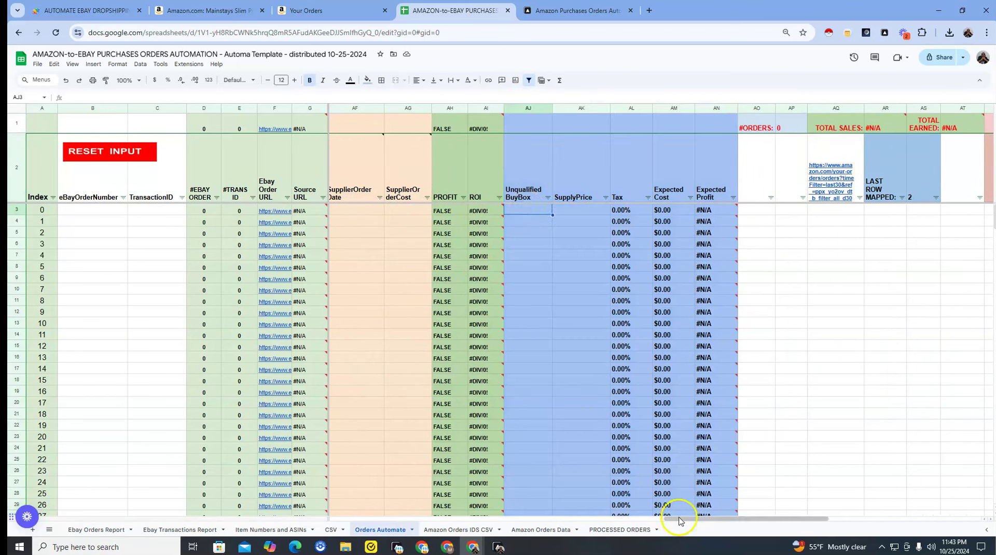
{"action": "left_click", "coordinate": [582, 210]}
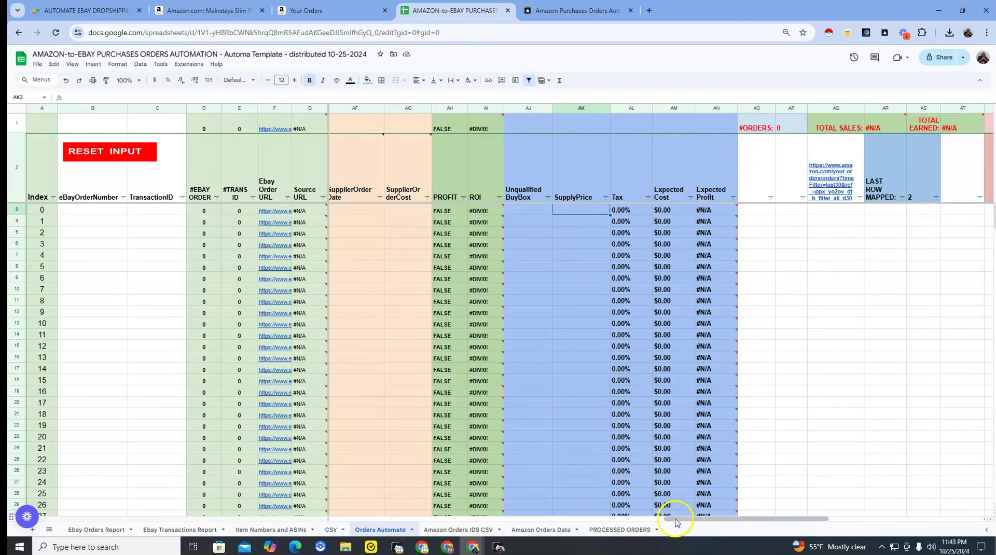
Step: Compare the black order-detail columns with columns AJ to AN, and check the SupplyPrice cells from row 3 through row 26
{"action": "left_click_drag", "start_coordinate": [674, 519], "coordinate": [410, 499]}
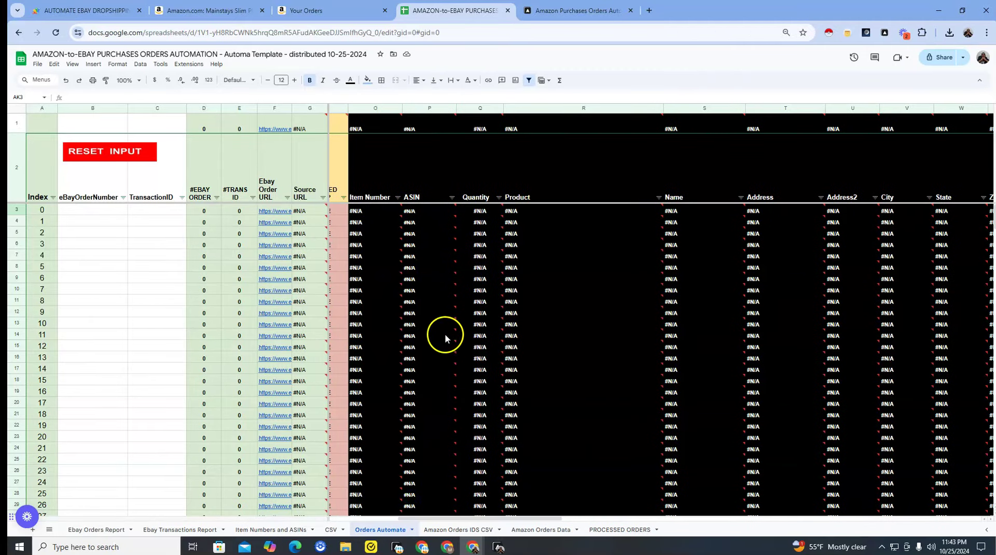
{"action": "left_click_drag", "start_coordinate": [455, 518], "coordinate": [742, 524]}
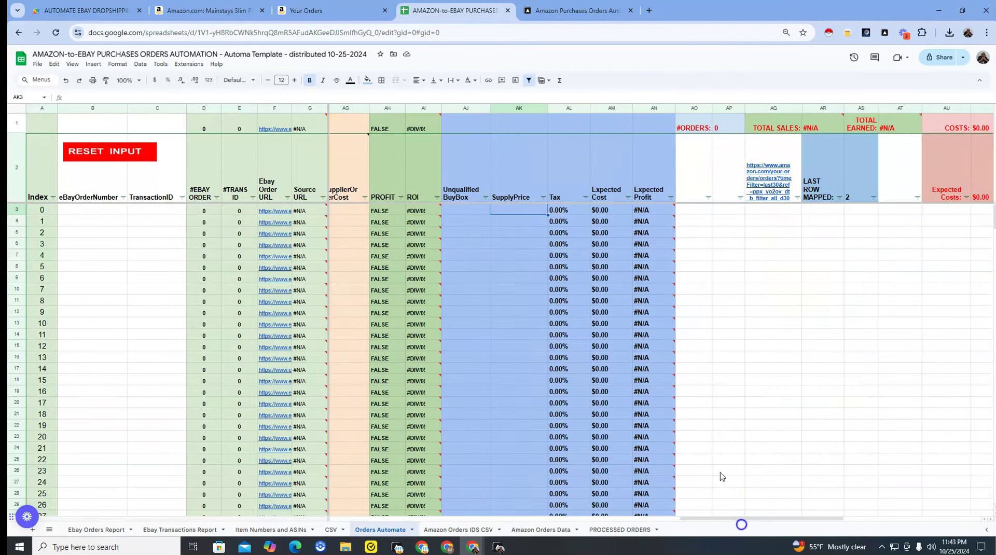
{"action": "left_click_drag", "start_coordinate": [461, 107], "coordinate": [647, 122]}
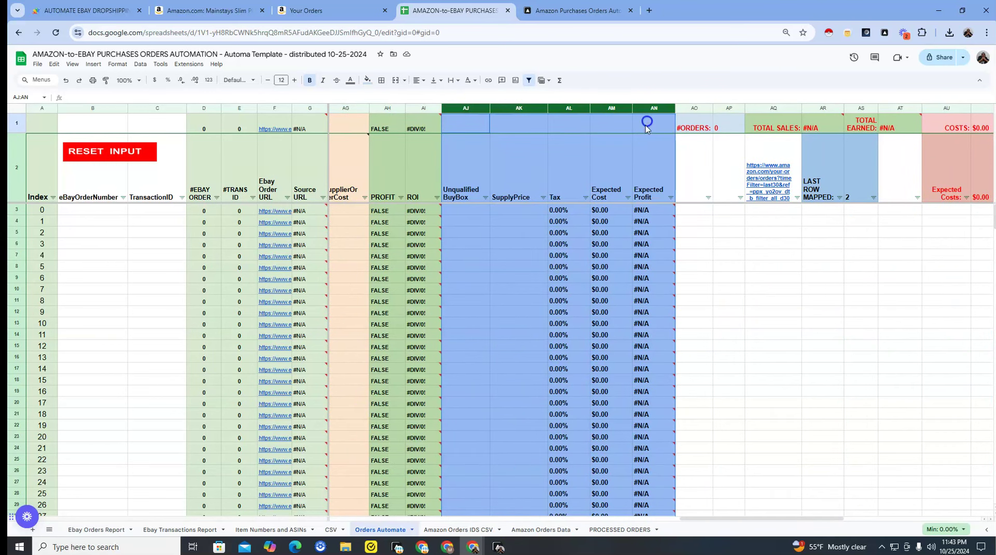
{"action": "left_click_drag", "start_coordinate": [515, 209], "coordinate": [508, 335]}
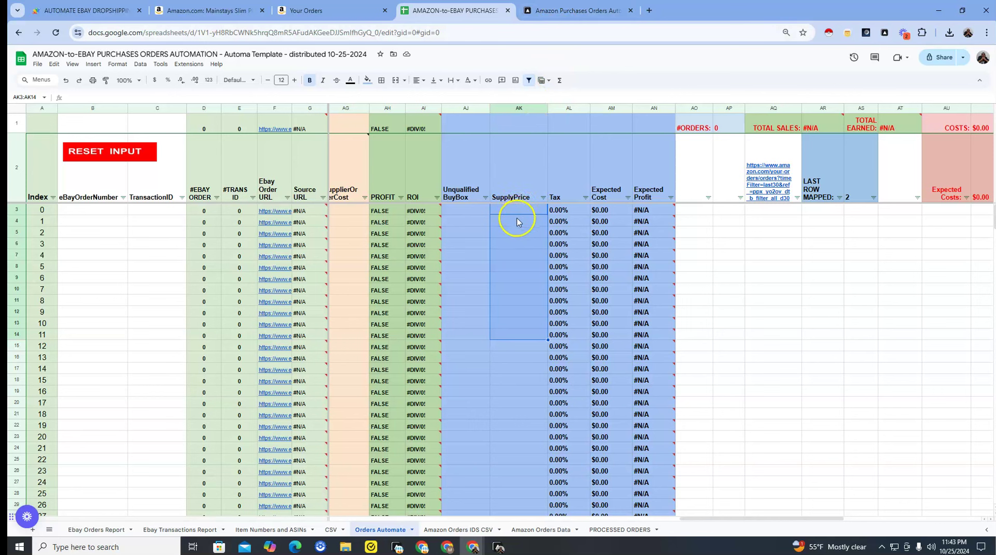
{"action": "left_click_drag", "start_coordinate": [518, 208], "coordinate": [531, 393]}
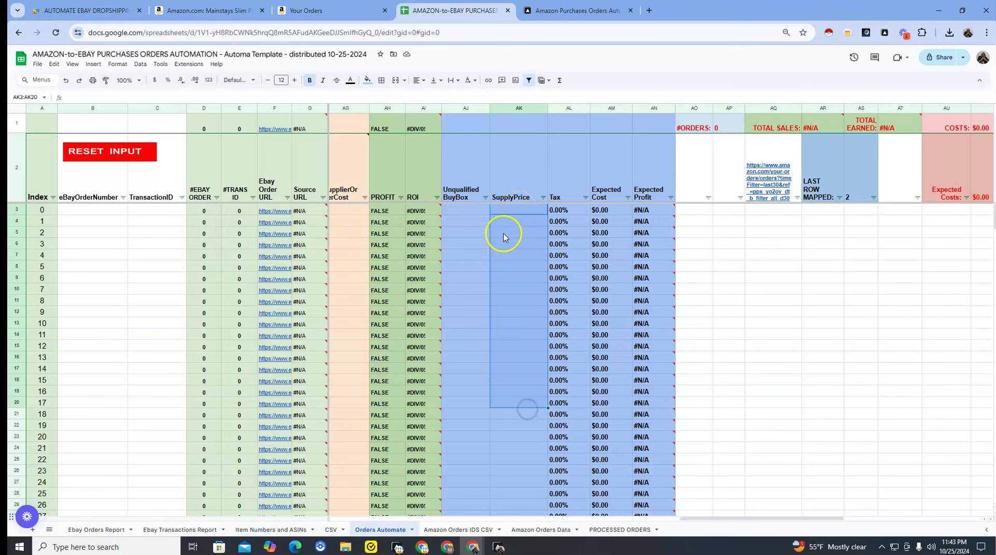
{"action": "left_click_drag", "start_coordinate": [510, 210], "coordinate": [525, 471]}
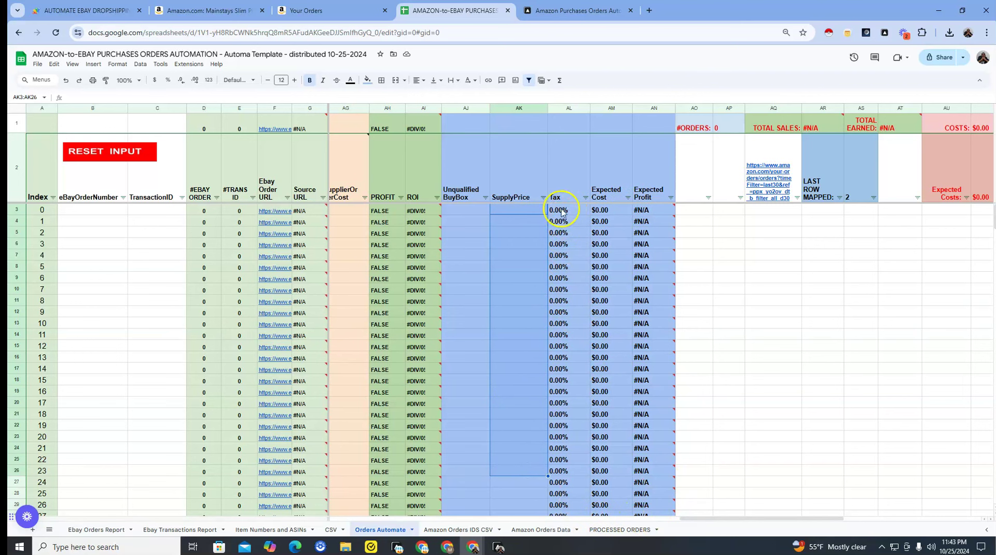
{"action": "left_click", "coordinate": [522, 211]}
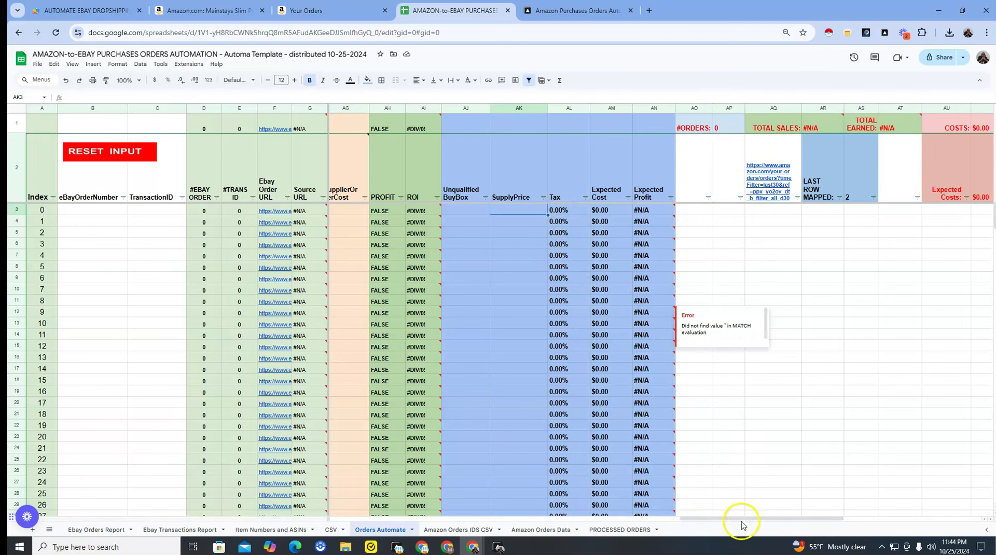
Step: Check the order earnings and item columns, and inspect how far down the Tax, Expected Cost and Expected Profit formulas extend
{"action": "left_click_drag", "start_coordinate": [716, 518], "coordinate": [394, 507]}
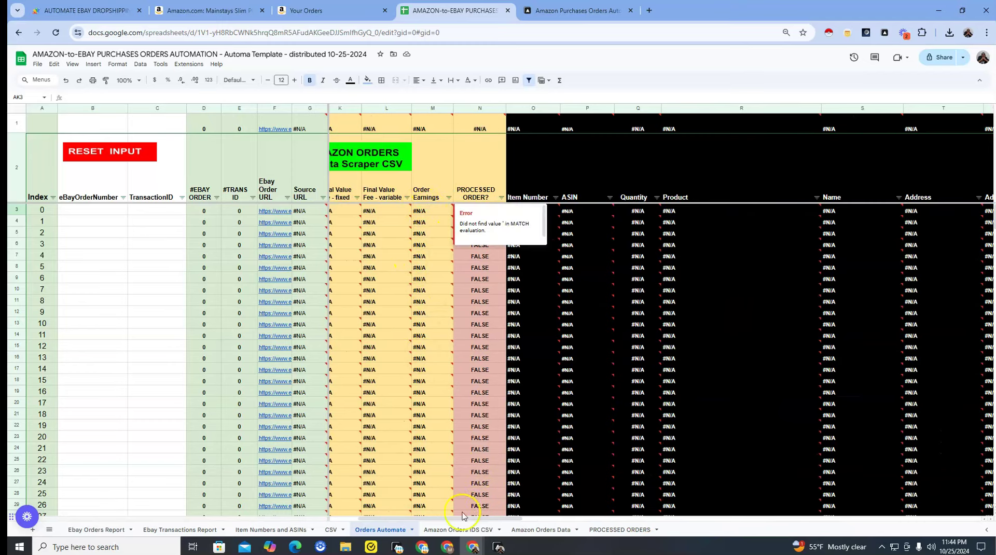
{"action": "left_click_drag", "start_coordinate": [464, 519], "coordinate": [786, 519]}
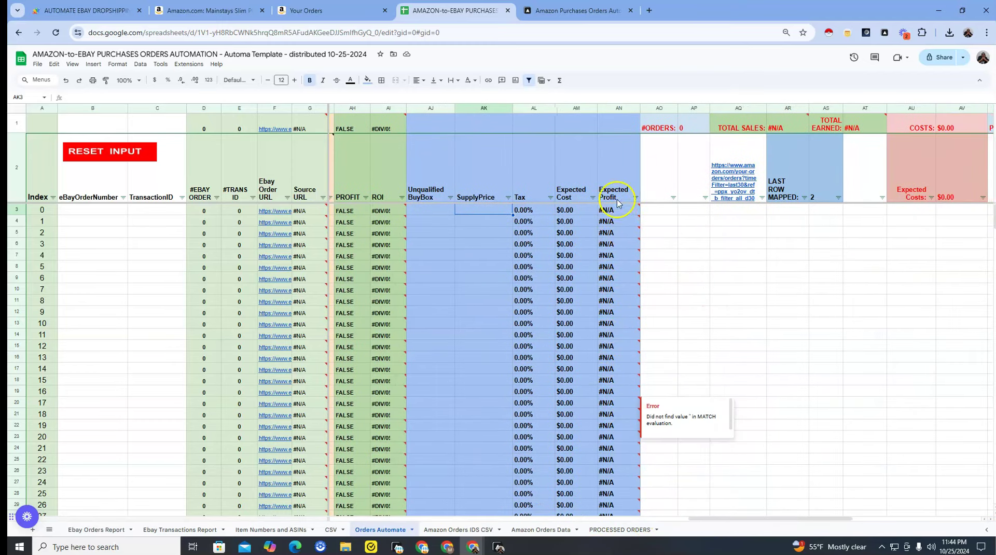
{"action": "mouse_move", "coordinate": [605, 380]}
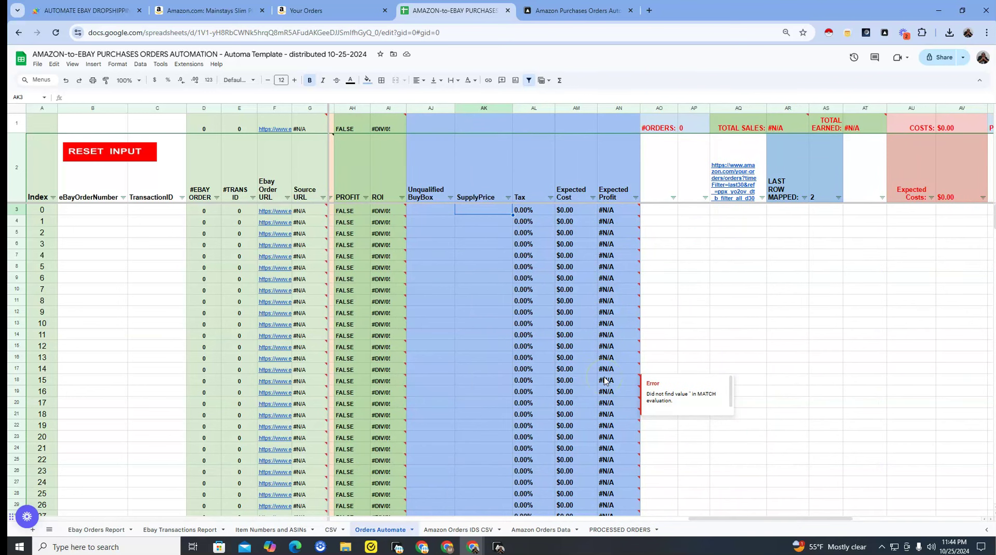
{"action": "scroll", "coordinate": [610, 398], "scroll_direction": "down", "scroll_amount": 10}
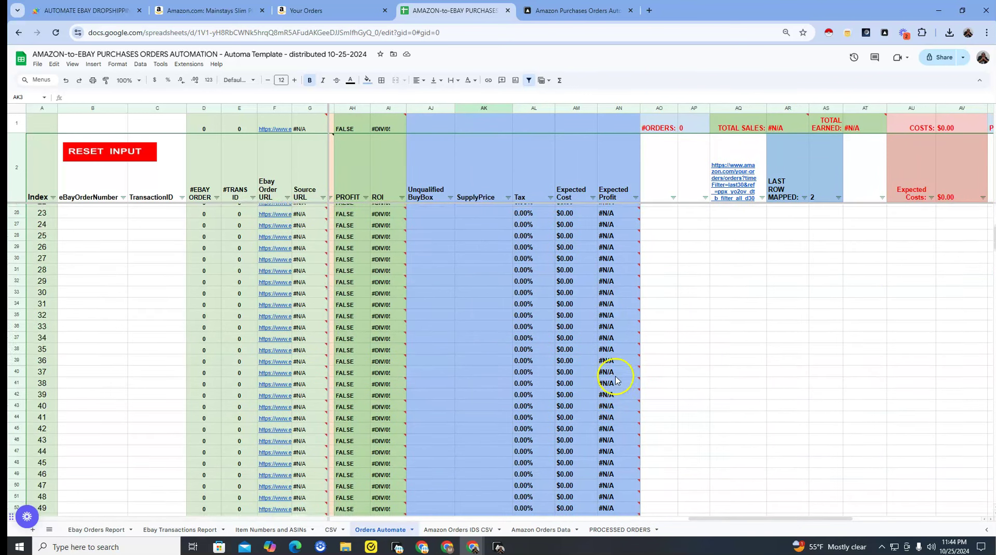
{"action": "scroll", "coordinate": [618, 370], "scroll_direction": "down", "scroll_amount": 11}
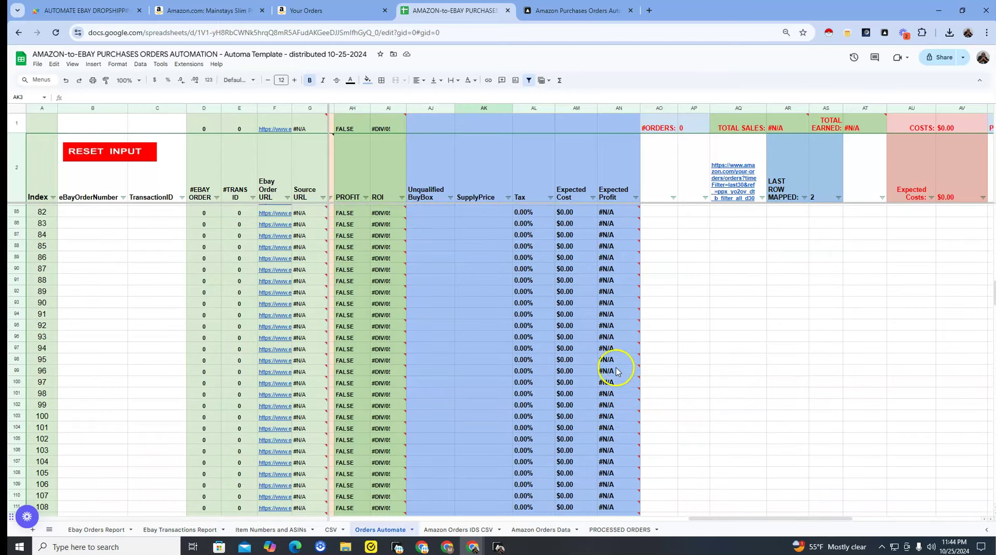
{"action": "scroll", "coordinate": [612, 428], "scroll_direction": "down", "scroll_amount": 13}
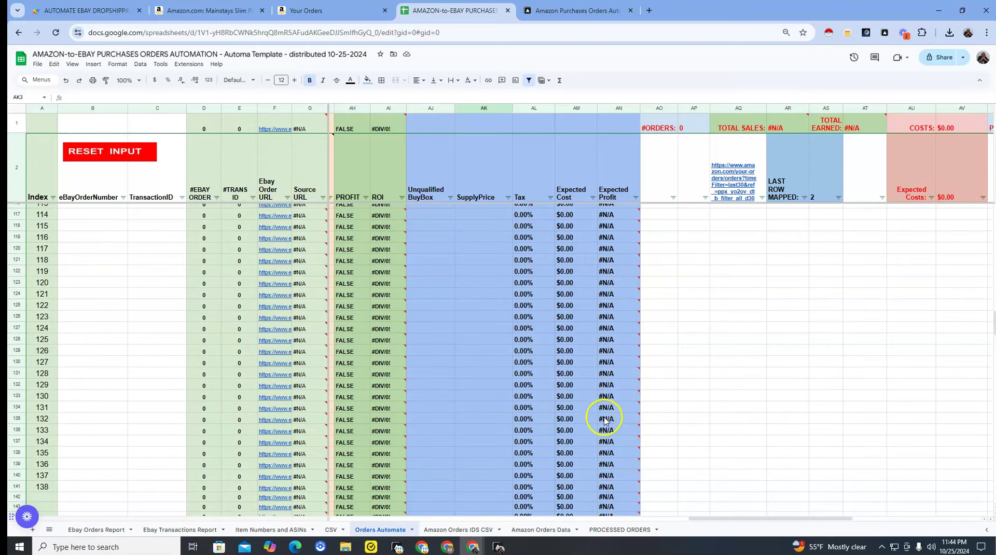
{"action": "scroll", "coordinate": [612, 428], "scroll_direction": "down", "scroll_amount": 8}
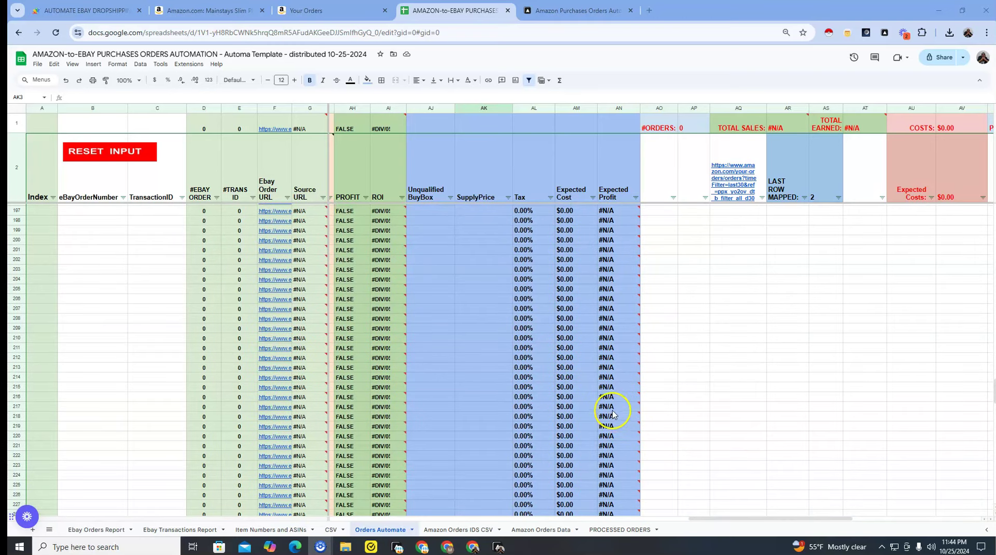
{"action": "scroll", "coordinate": [615, 415], "scroll_direction": "up", "scroll_amount": 17}
{"action": "scroll", "coordinate": [620, 423], "scroll_direction": "up", "scroll_amount": 20}
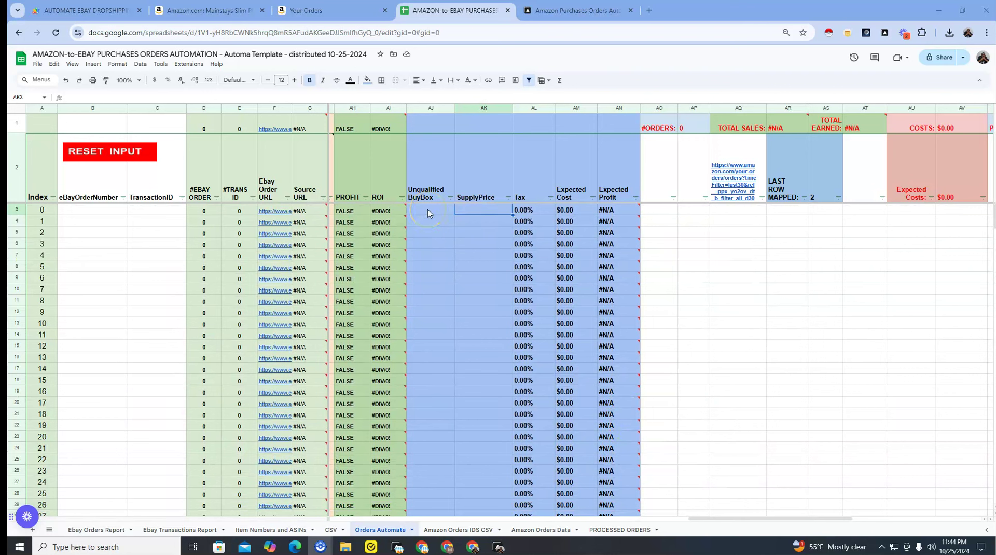
Step: Examine the Unqualified BuyBox cells in column AJ from row 3 through row 15
{"action": "left_click", "coordinate": [428, 210]}
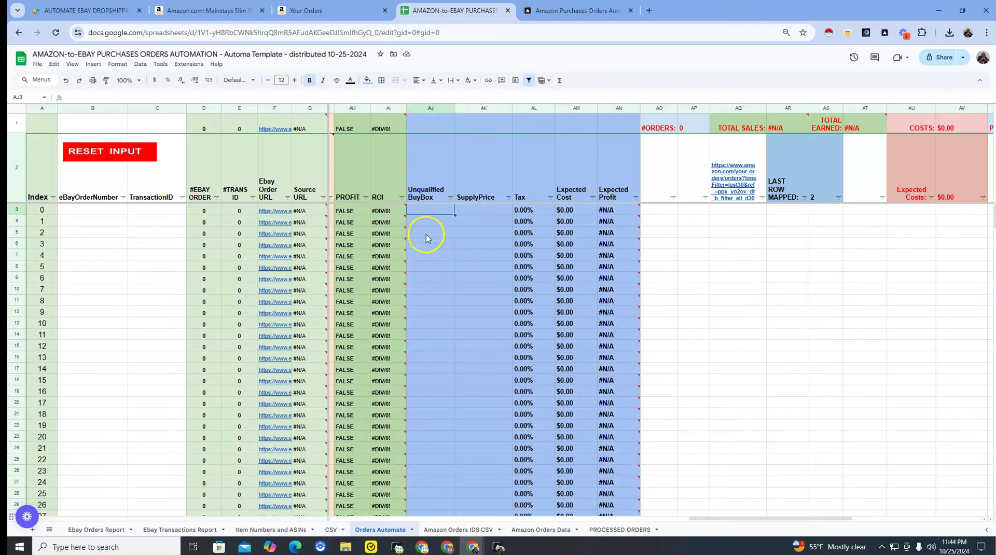
{"action": "left_click_drag", "start_coordinate": [427, 224], "coordinate": [436, 351]}
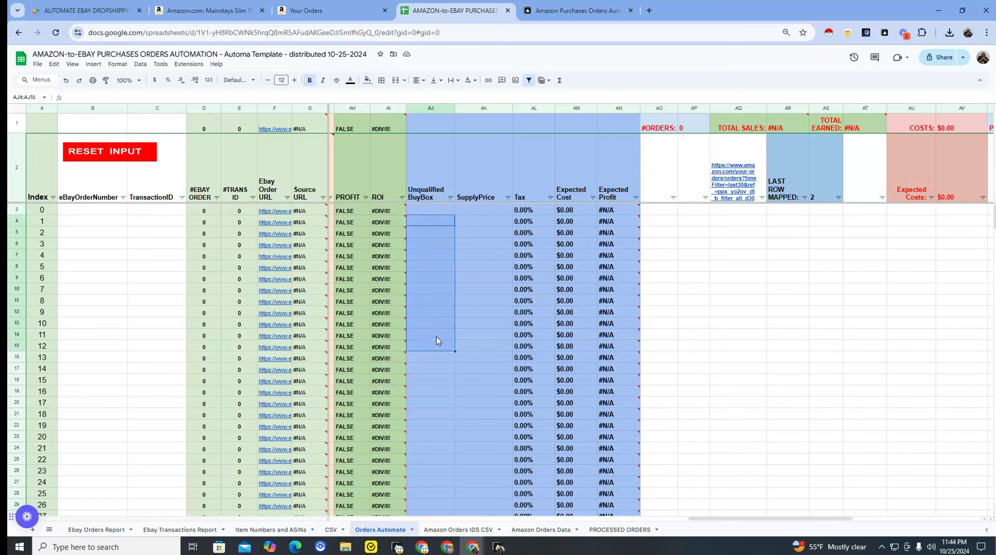
{"action": "left_click", "coordinate": [430, 266]}
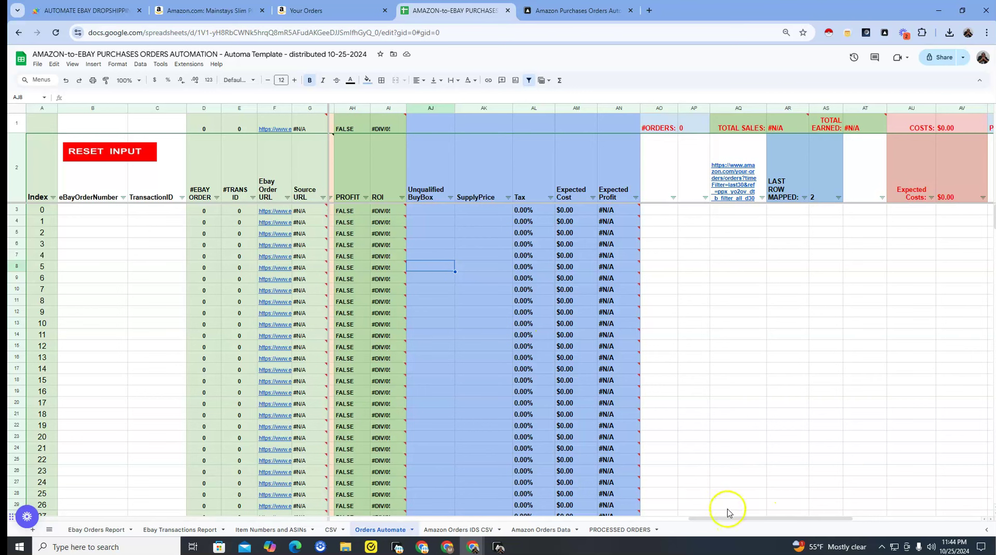
Step: Check the Unqualified BuyBox cells again, from the first order row down through row 24
{"action": "left_click", "coordinate": [438, 214]}
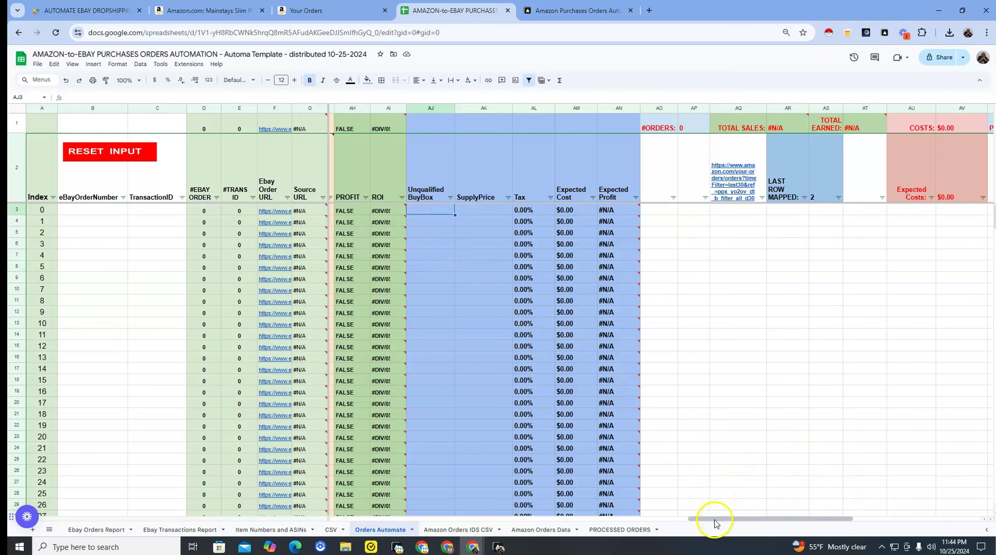
{"action": "left_click_drag", "start_coordinate": [432, 278], "coordinate": [446, 447]}
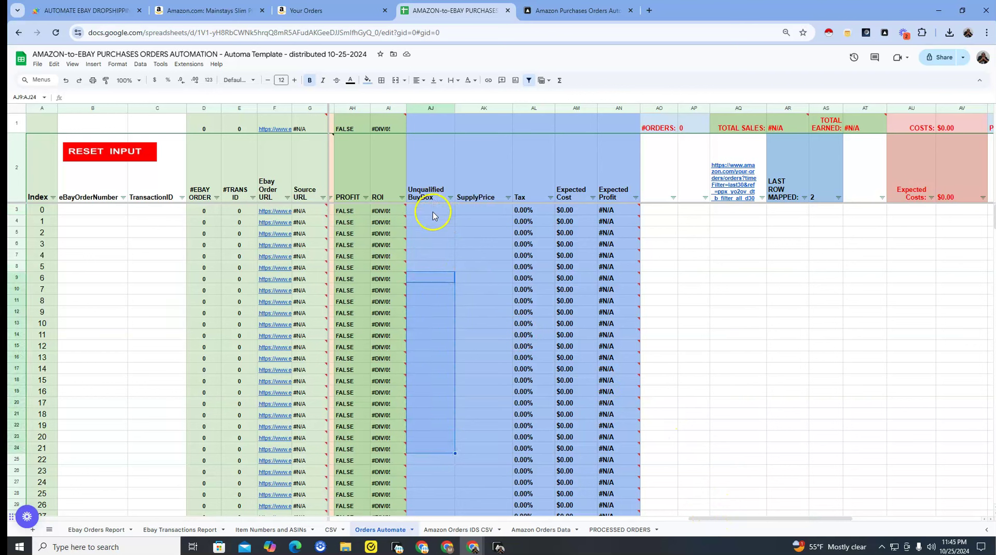
{"action": "left_click_drag", "start_coordinate": [431, 213], "coordinate": [437, 374]}
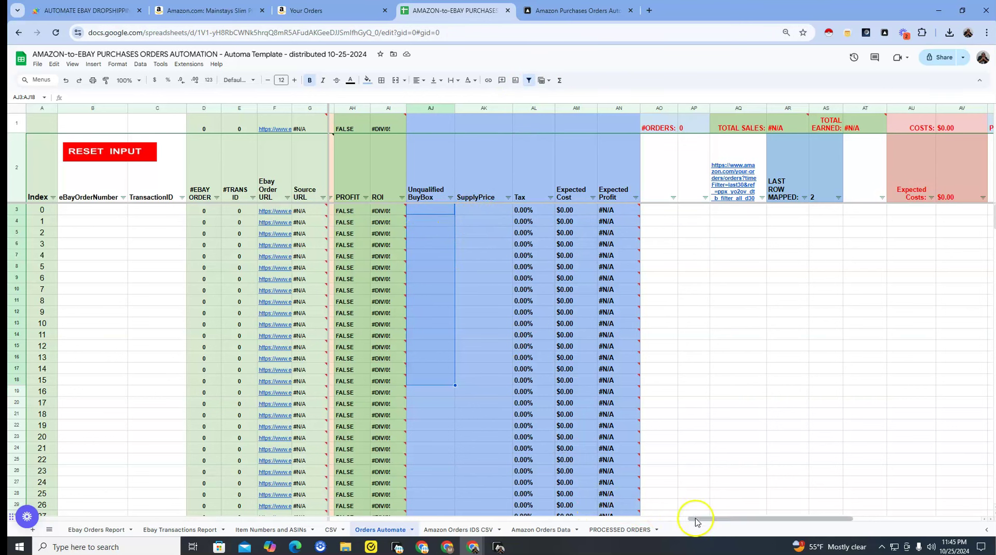
Step: Return across the supplier and order-detail columns to the sheet's first columns and select the first eBayOrderNumber cell, B3
{"action": "left_click_drag", "start_coordinate": [716, 518], "coordinate": [580, 511]}
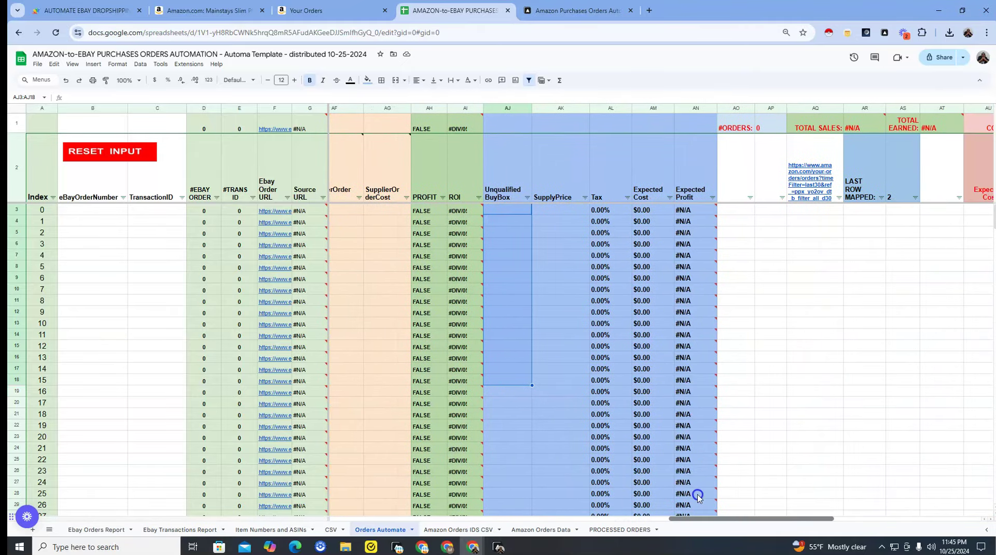
{"action": "scroll", "coordinate": [725, 491], "scroll_direction": "left", "scroll_amount": 1}
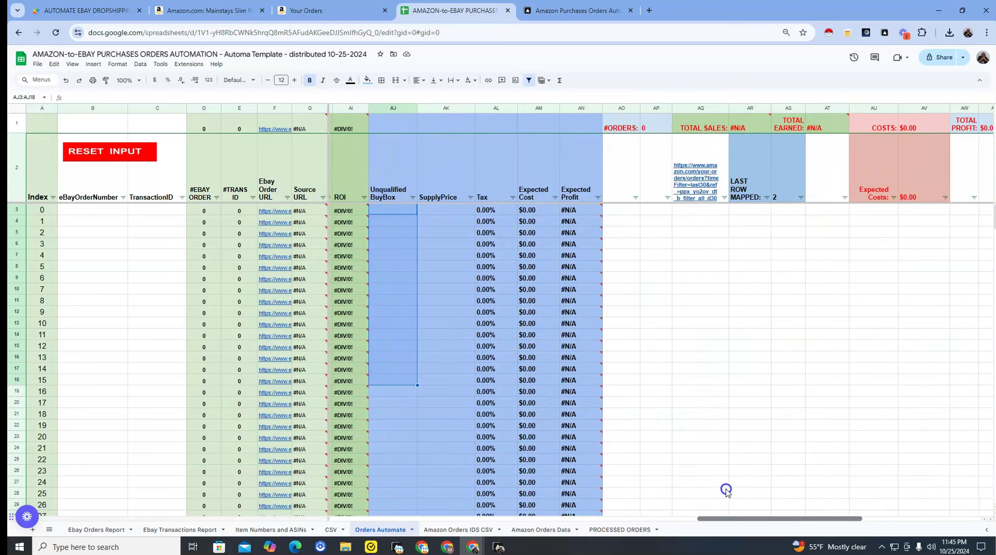
{"action": "scroll", "coordinate": [717, 491], "scroll_direction": "left", "scroll_amount": 2}
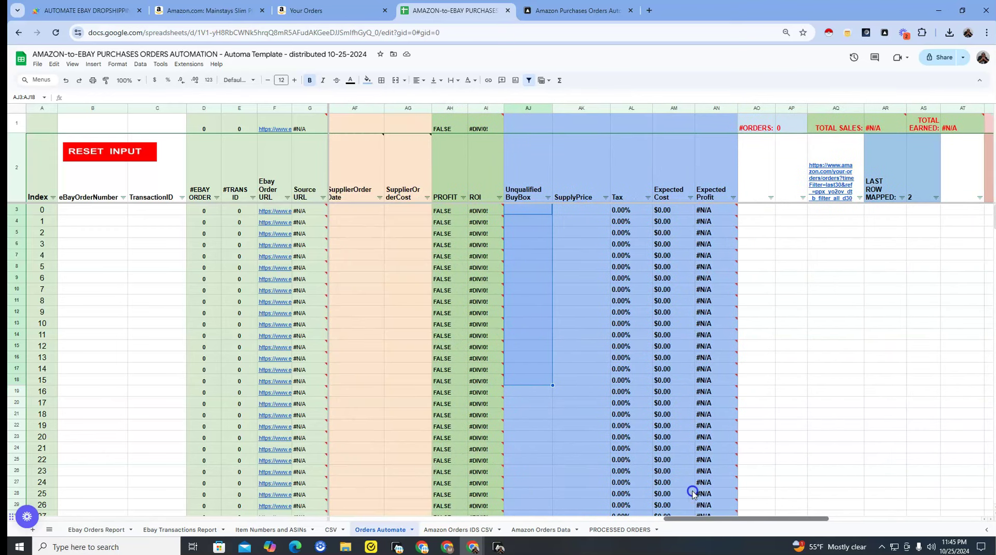
{"action": "scroll", "coordinate": [645, 494], "scroll_direction": "left", "scroll_amount": 15}
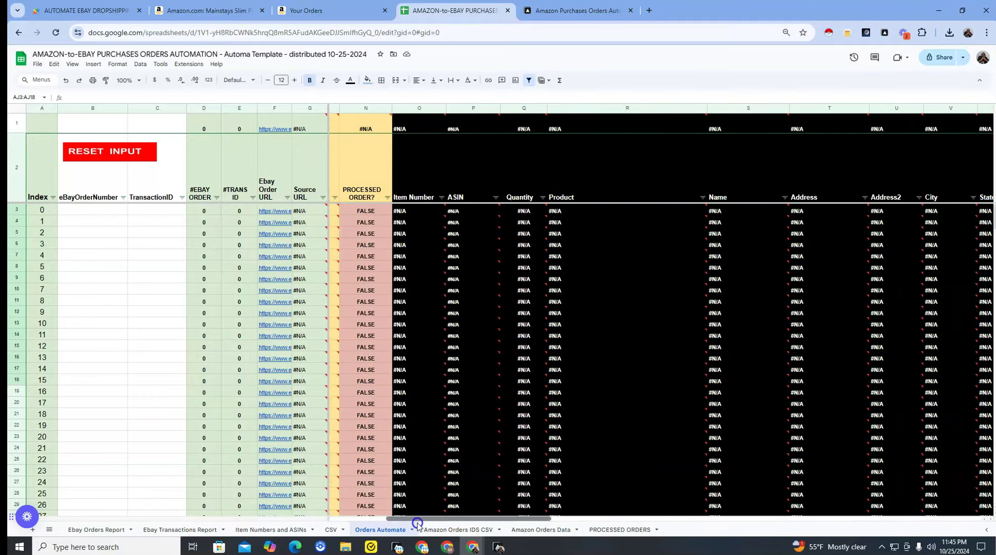
{"action": "left_click_drag", "start_coordinate": [417, 522], "coordinate": [350, 522]}
{"action": "left_click", "coordinate": [82, 211]}
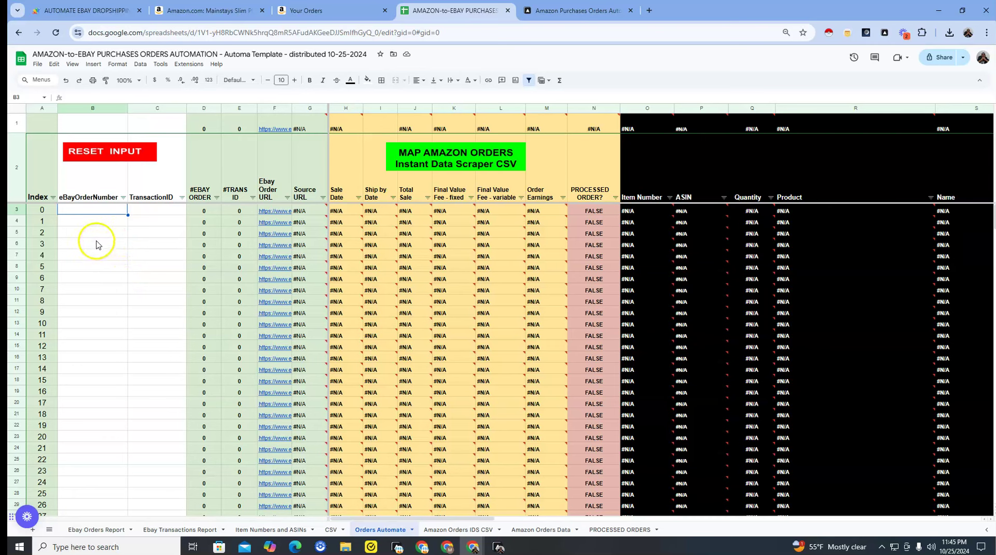
Step: Switch to the Automa workflow and trace it from the Trigger through the address forms to the PLACE ORDER and order-scraping blocks
{"action": "left_click", "coordinate": [498, 547]}
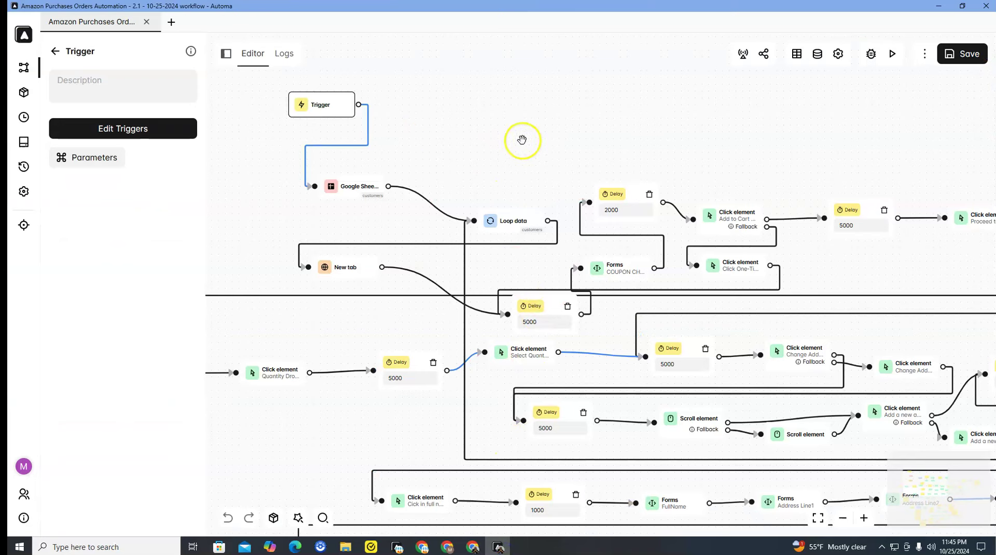
{"action": "left_click_drag", "start_coordinate": [841, 288], "coordinate": [731, 171]}
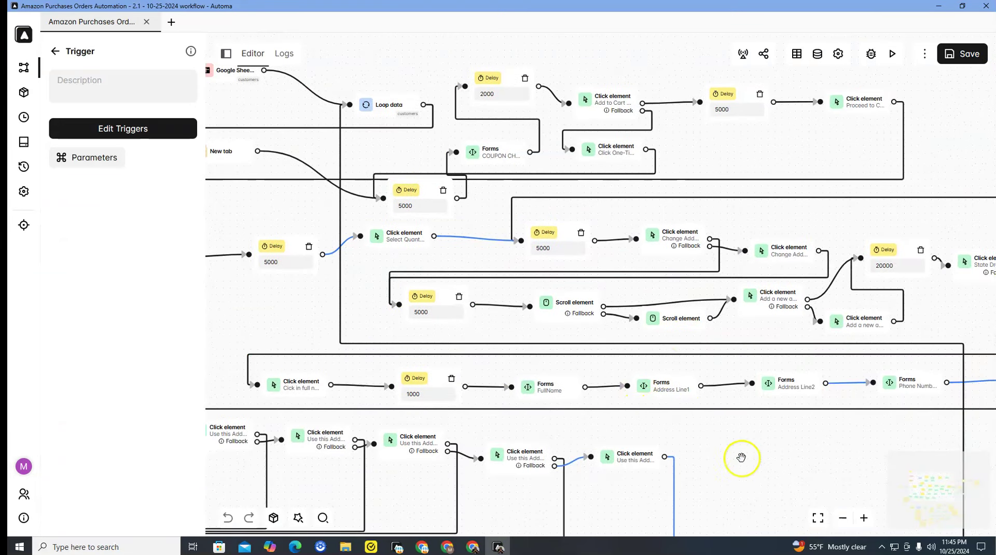
{"action": "left_click_drag", "start_coordinate": [740, 459], "coordinate": [694, 277]}
{"action": "mouse_move", "coordinate": [569, 285]}
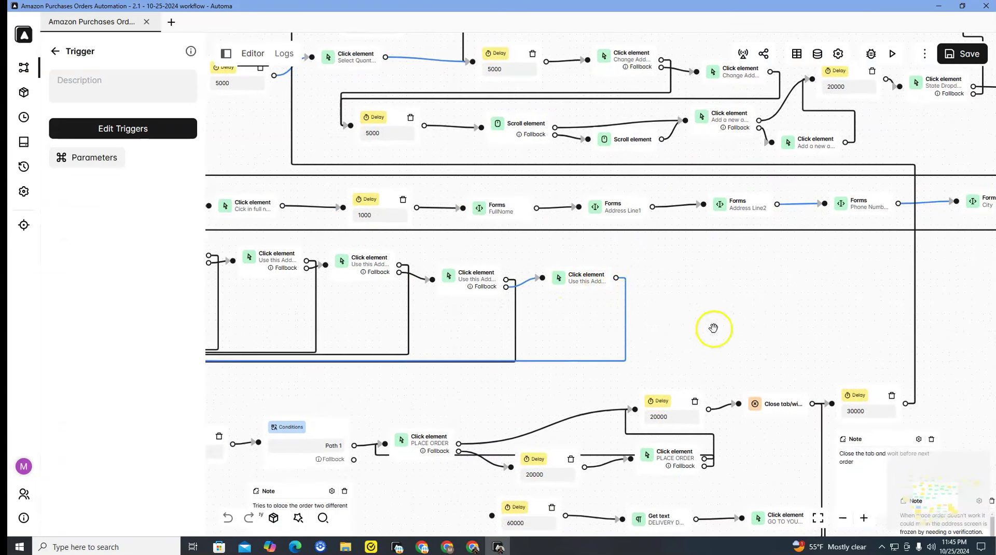
{"action": "left_click_drag", "start_coordinate": [714, 329], "coordinate": [669, 217]}
{"action": "left_click_drag", "start_coordinate": [699, 387], "coordinate": [700, 278]}
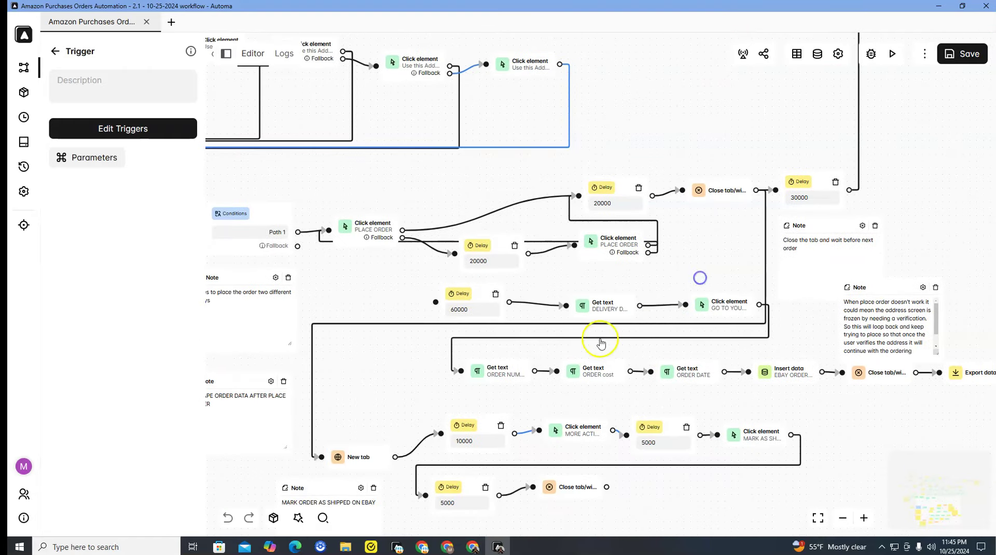
Step: Examine the branch that marks the order as shipped on eBay, from its New tab block to the MARK AS SHIPPED click
{"action": "mouse_move", "coordinate": [750, 444]}
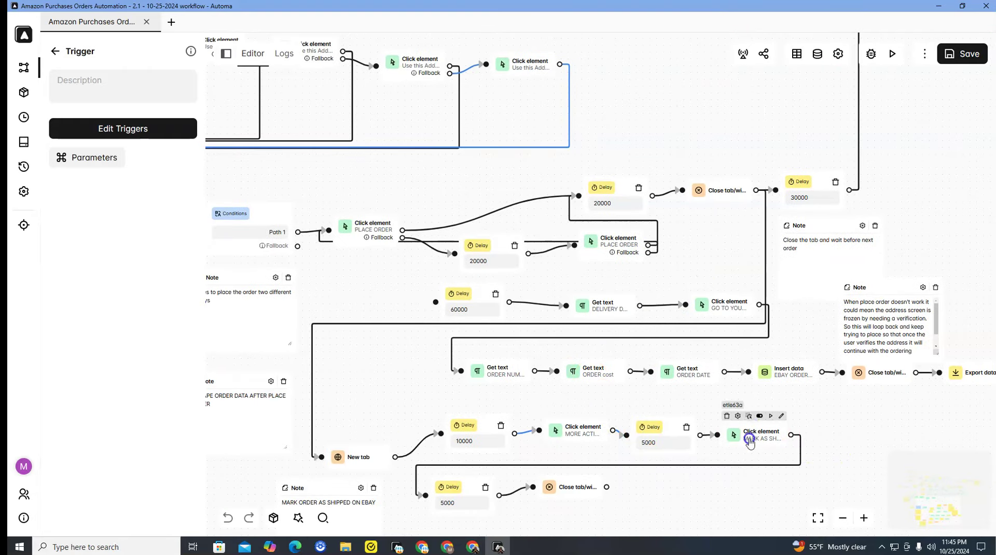
{"action": "left_click_drag", "start_coordinate": [702, 489], "coordinate": [736, 442]}
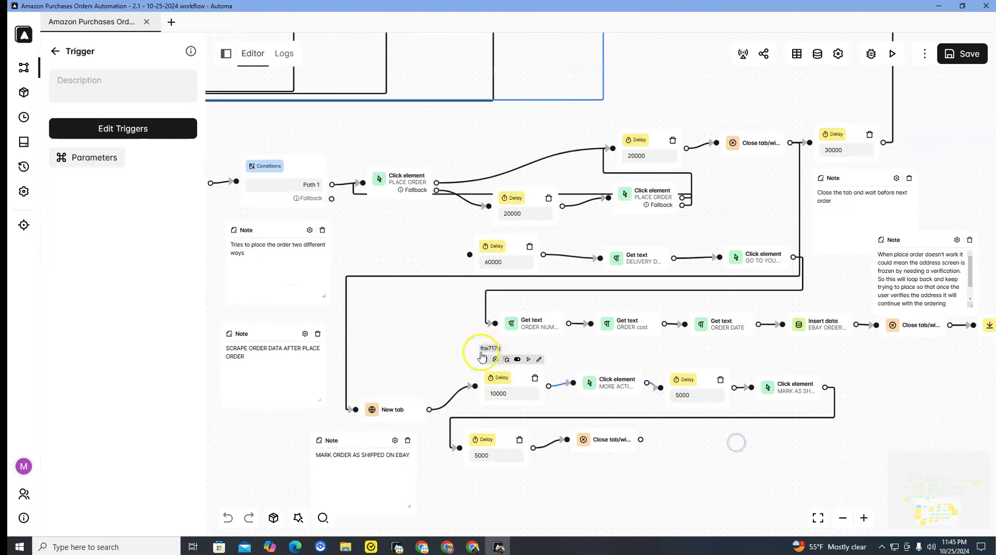
{"action": "mouse_move", "coordinate": [366, 404]}
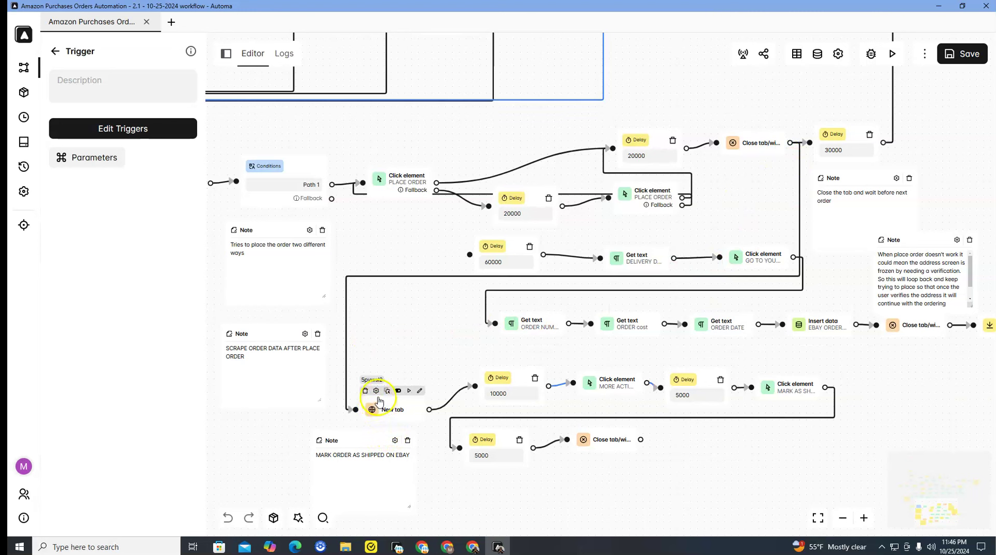
Step: Open the settings of the ORDER NUMBER Get text block in the order data scraping branch
{"action": "right_click", "coordinate": [801, 176]}
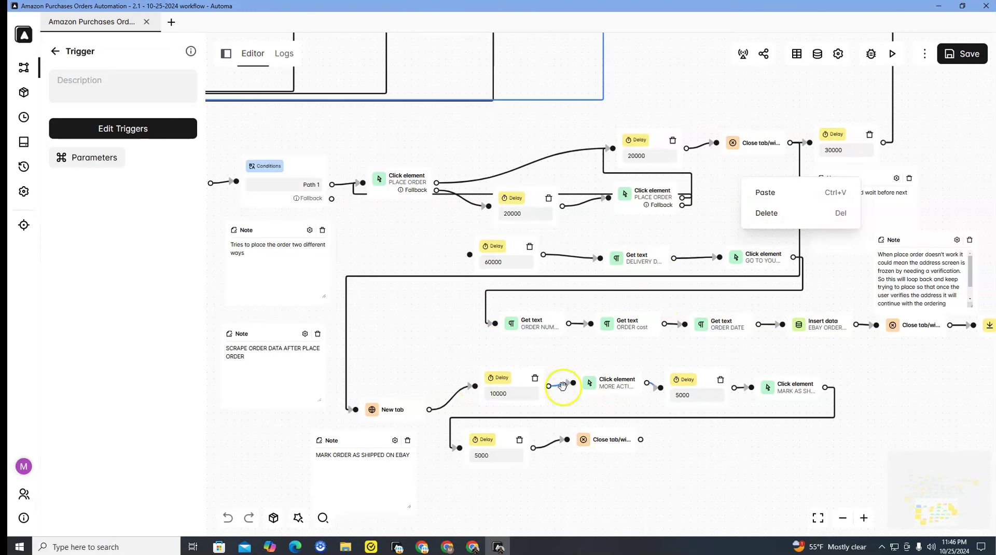
{"action": "left_click", "coordinate": [446, 313]}
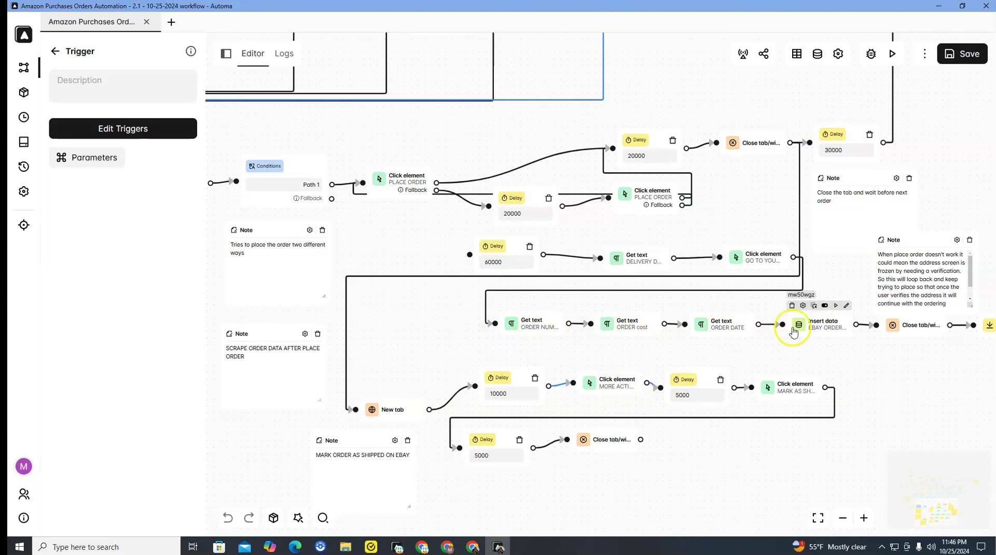
{"action": "double_click", "coordinate": [535, 332]}
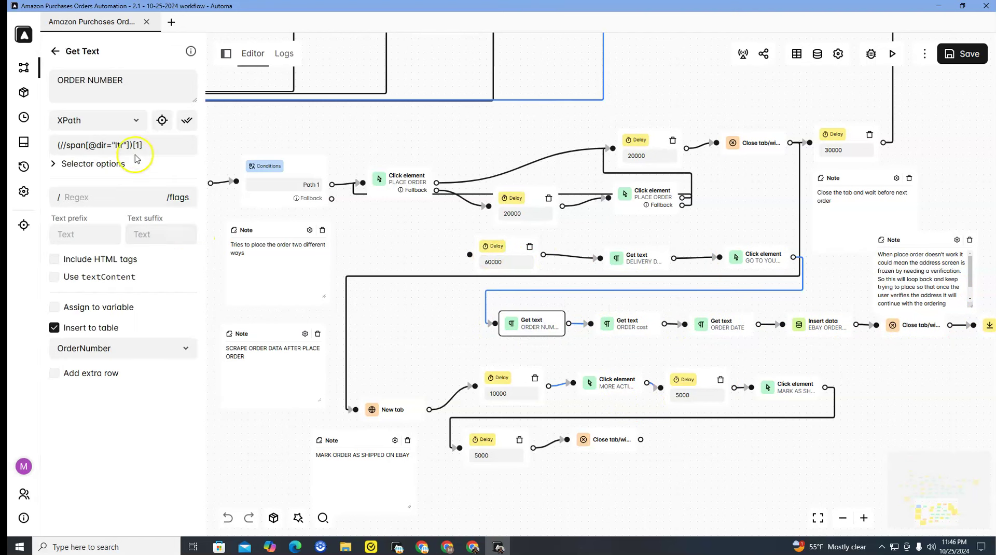